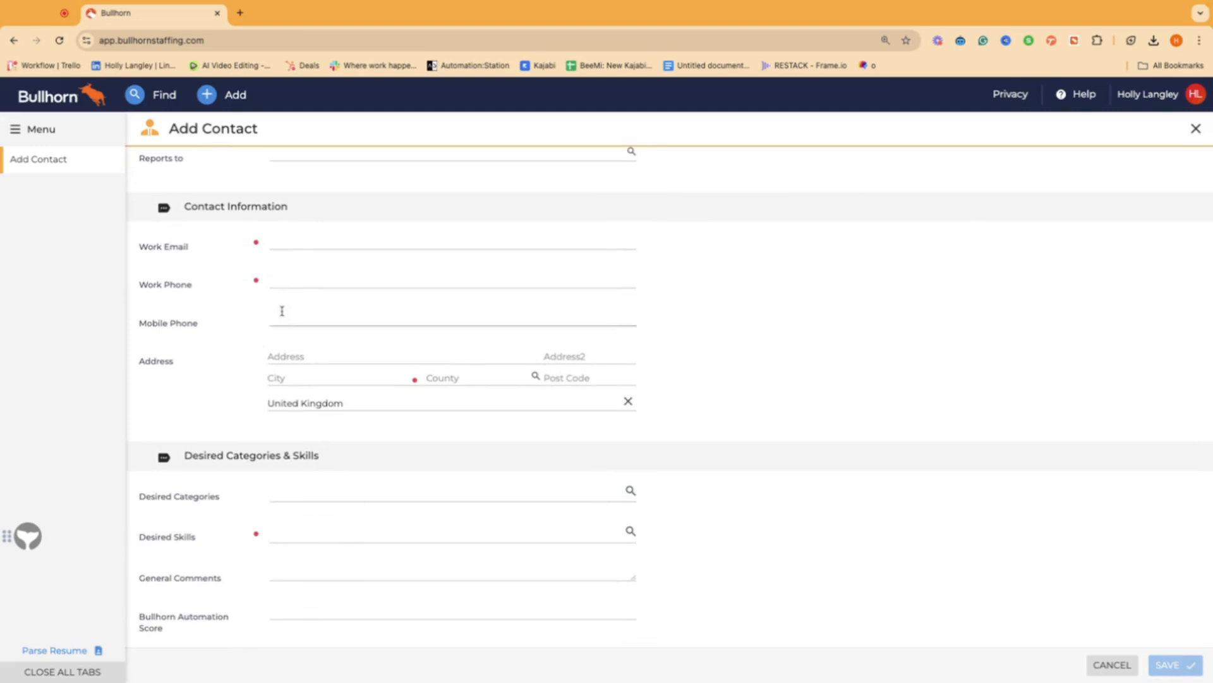
Step: Scroll through the empty Add Contact form and back to the missing-fields banner at the top
scroll(282, 311, "up", 1)
scroll(281, 311, "up", 5)
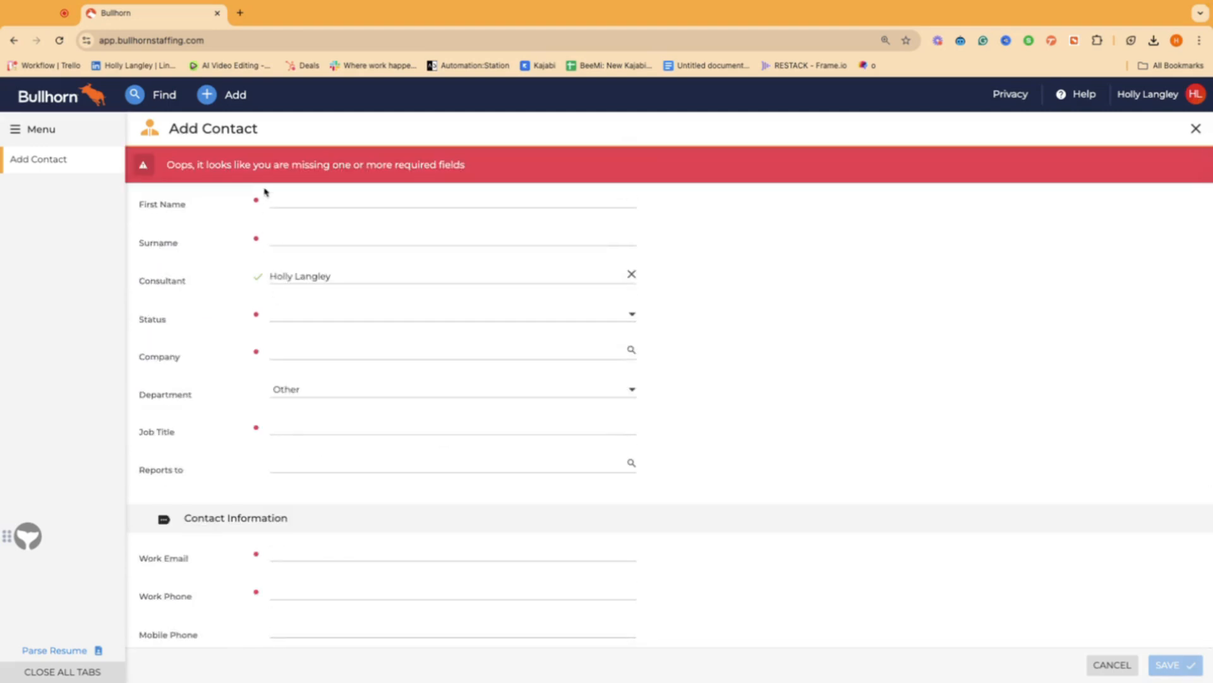
scroll(255, 465, "down", 3)
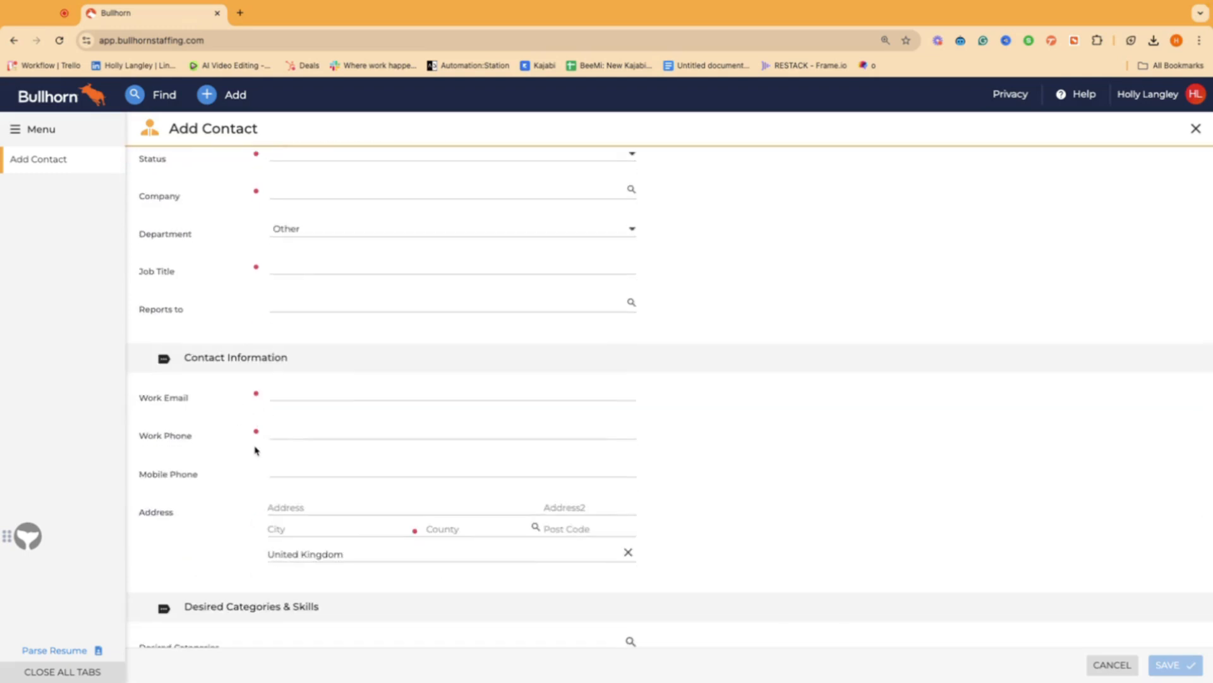
scroll(255, 450, "up", 3)
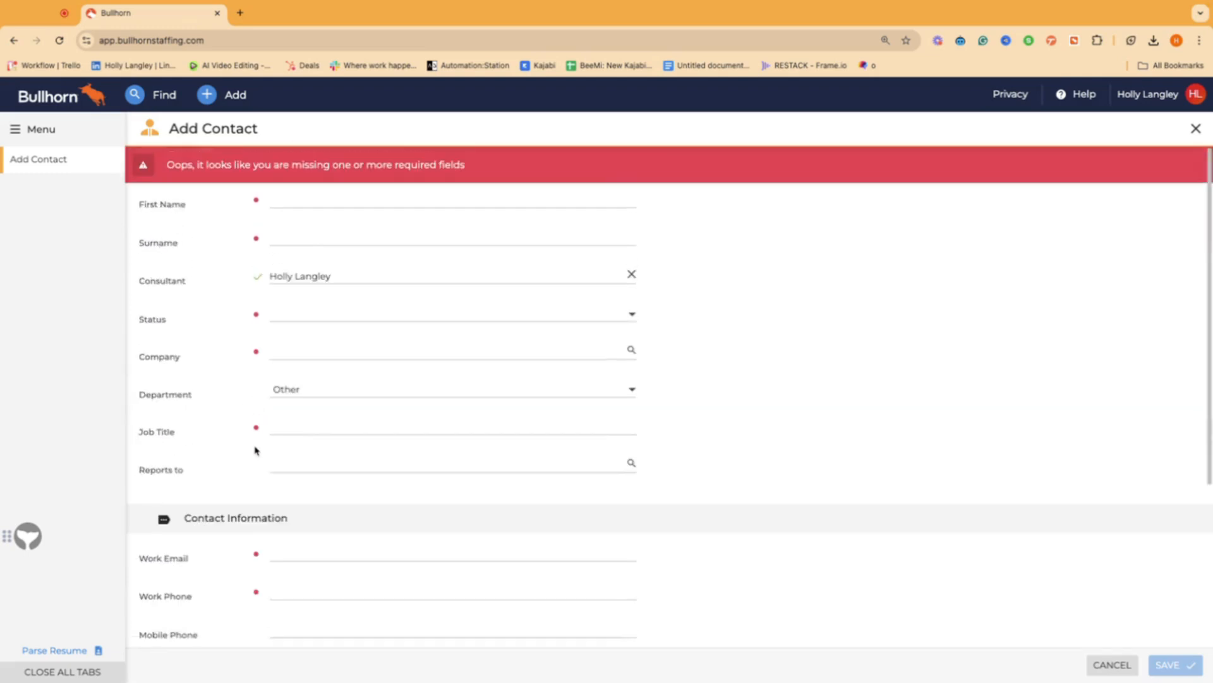
Step: Enter the contact's first name and surname
left_click(276, 200)
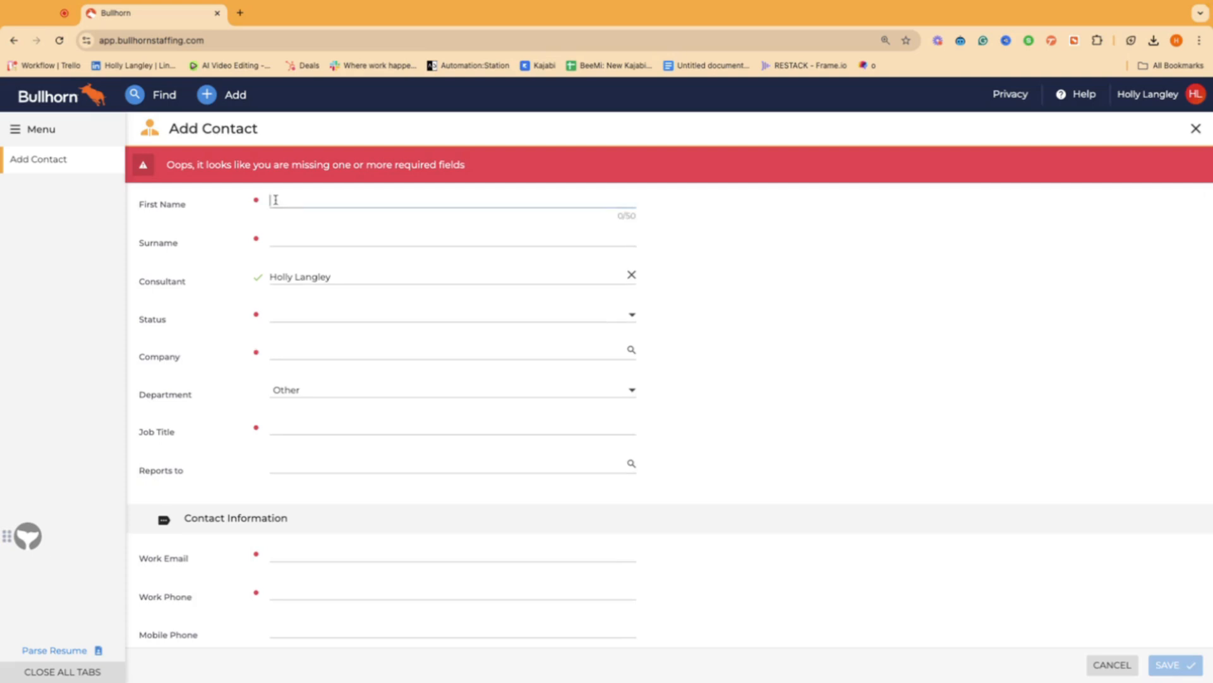
left_click(289, 238)
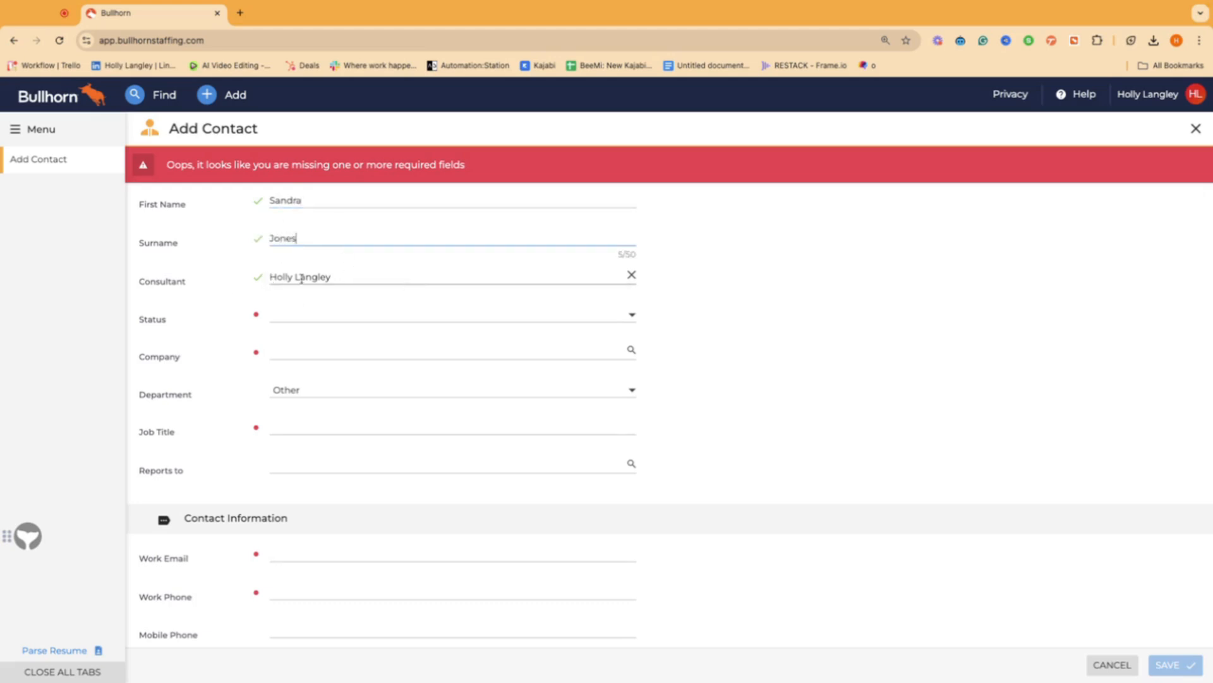
Step: Set the contact's Status to New Lead
left_click(306, 313)
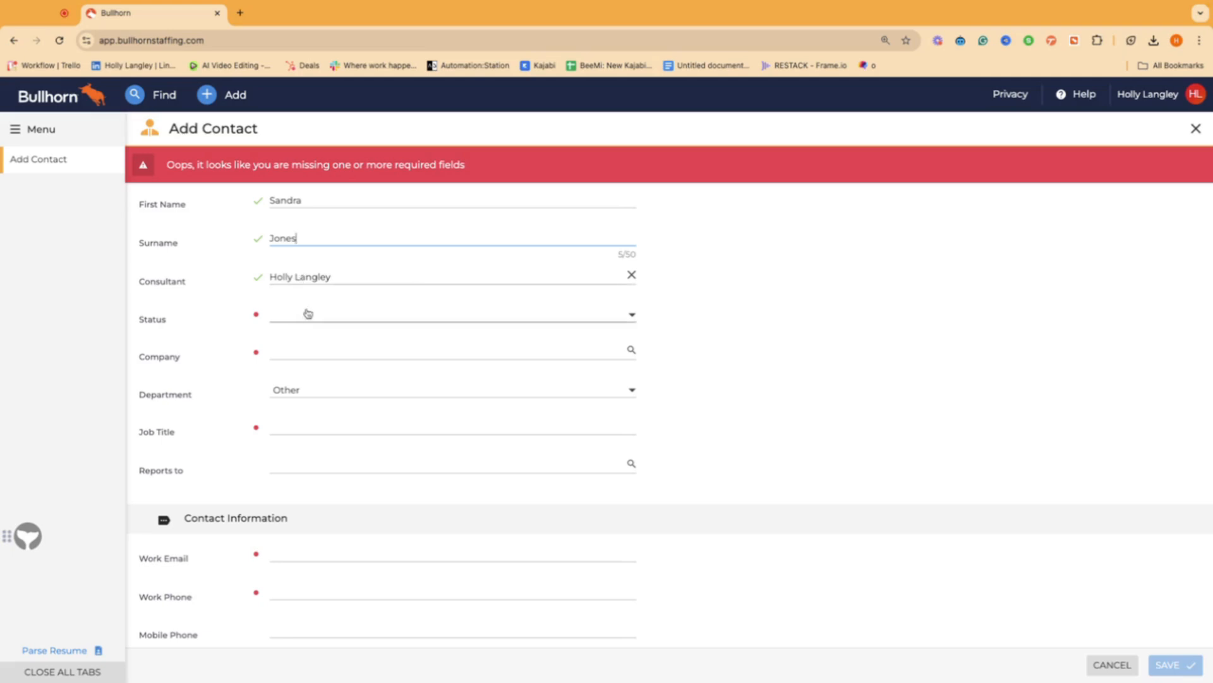
left_click(306, 334)
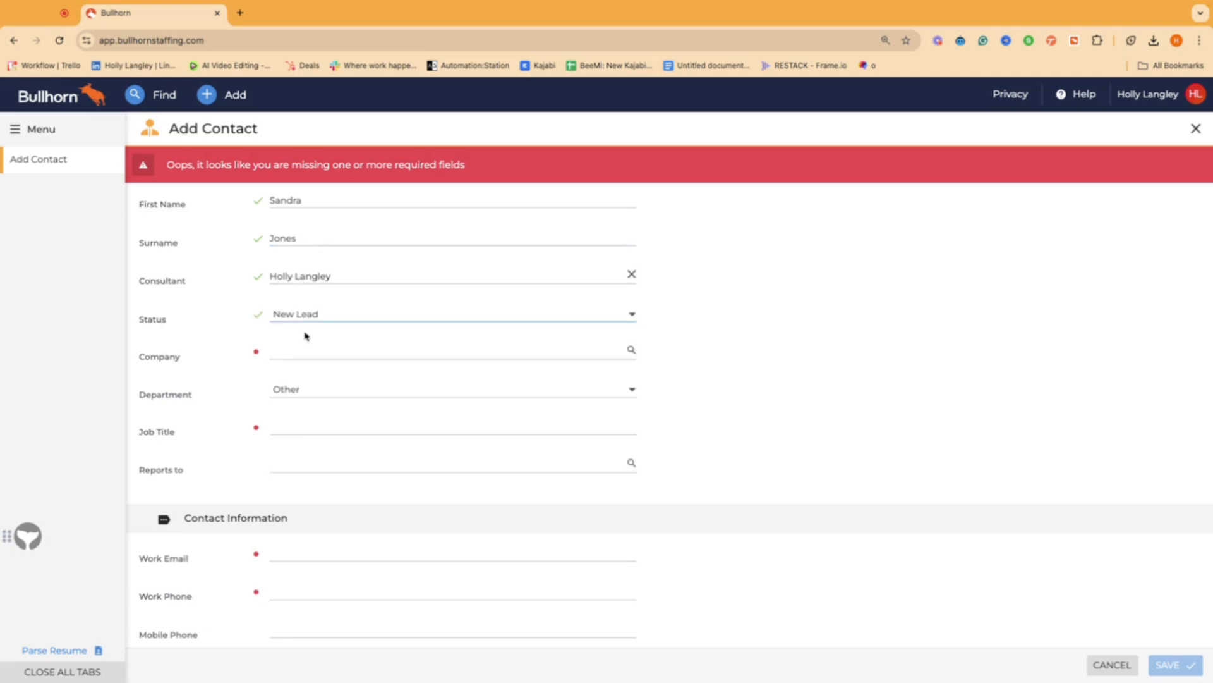
left_click(310, 311)
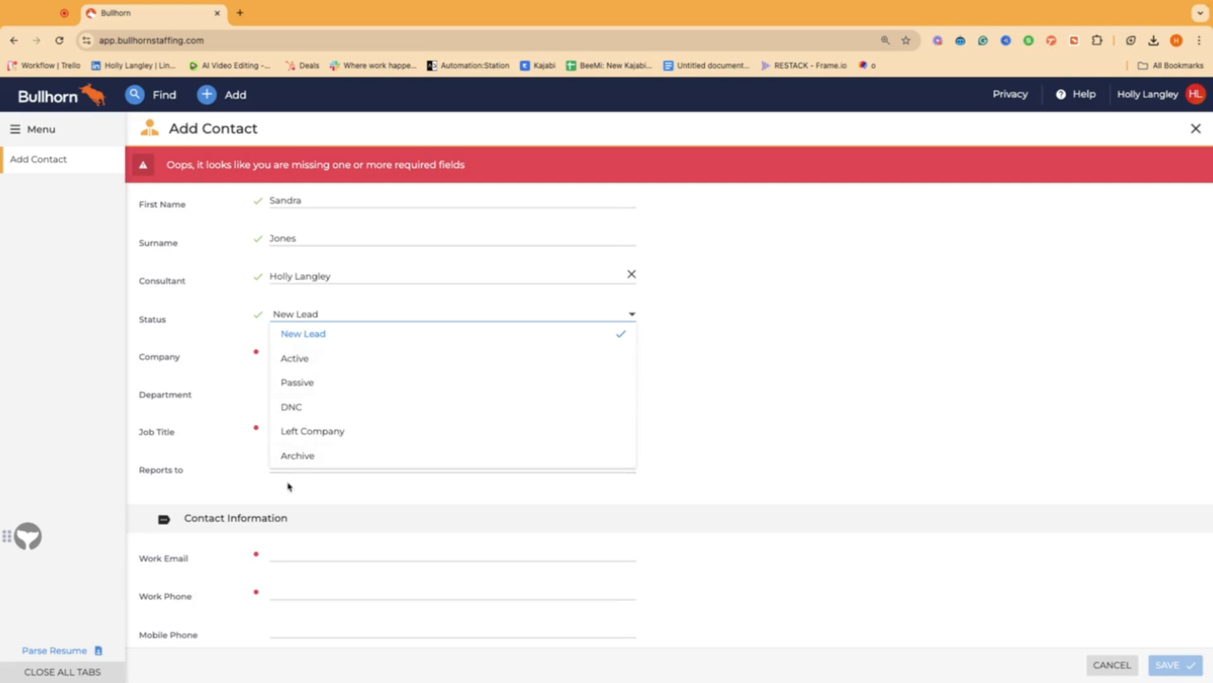
left_click(202, 331)
left_click(283, 349)
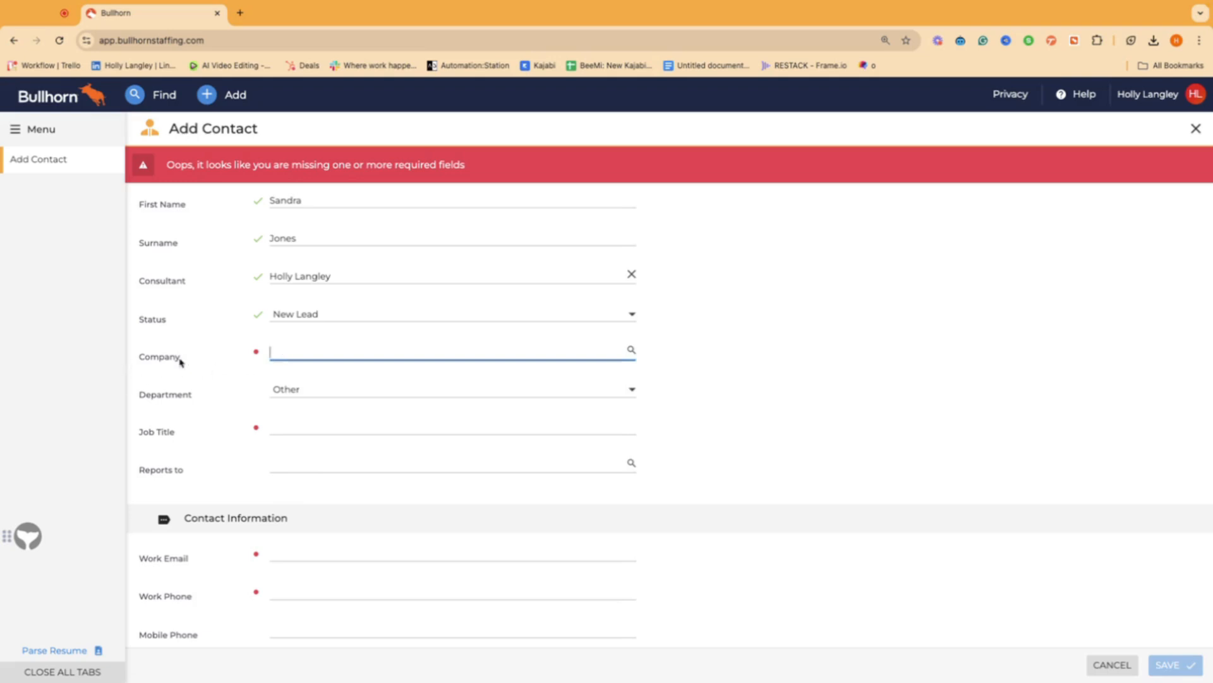
Step: Search 'auror', pick Auror Supplies LTD as company and accept copying its address and phone
type("auror")
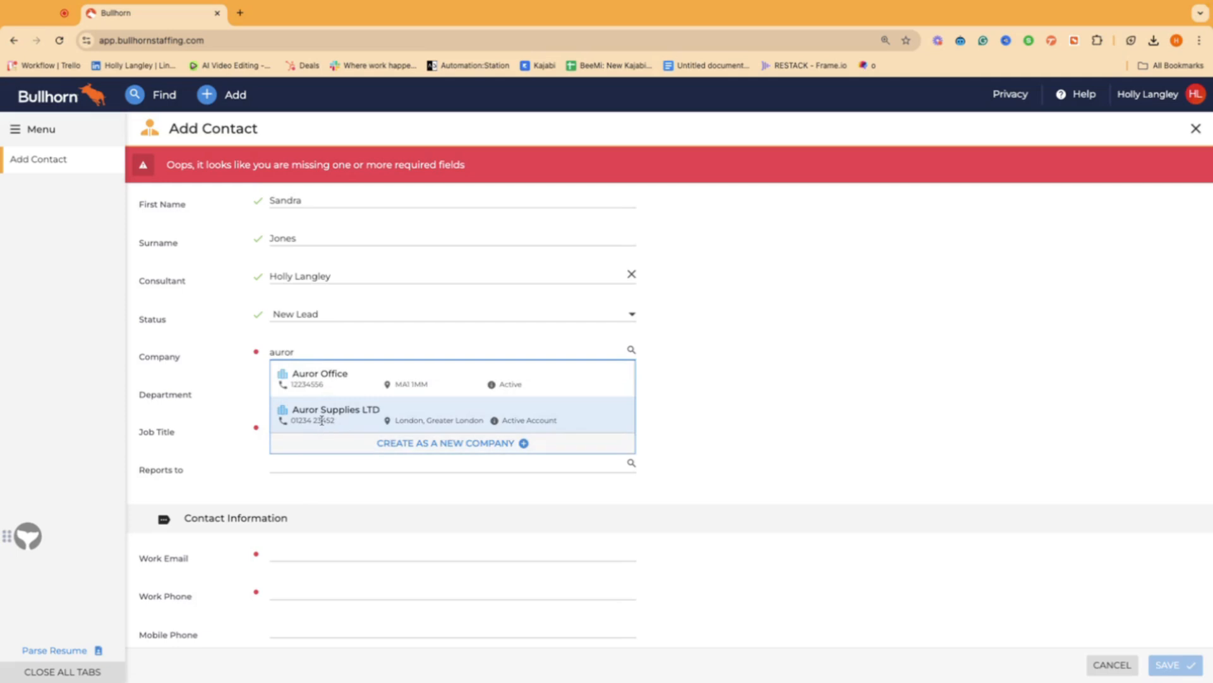
left_click(278, 417)
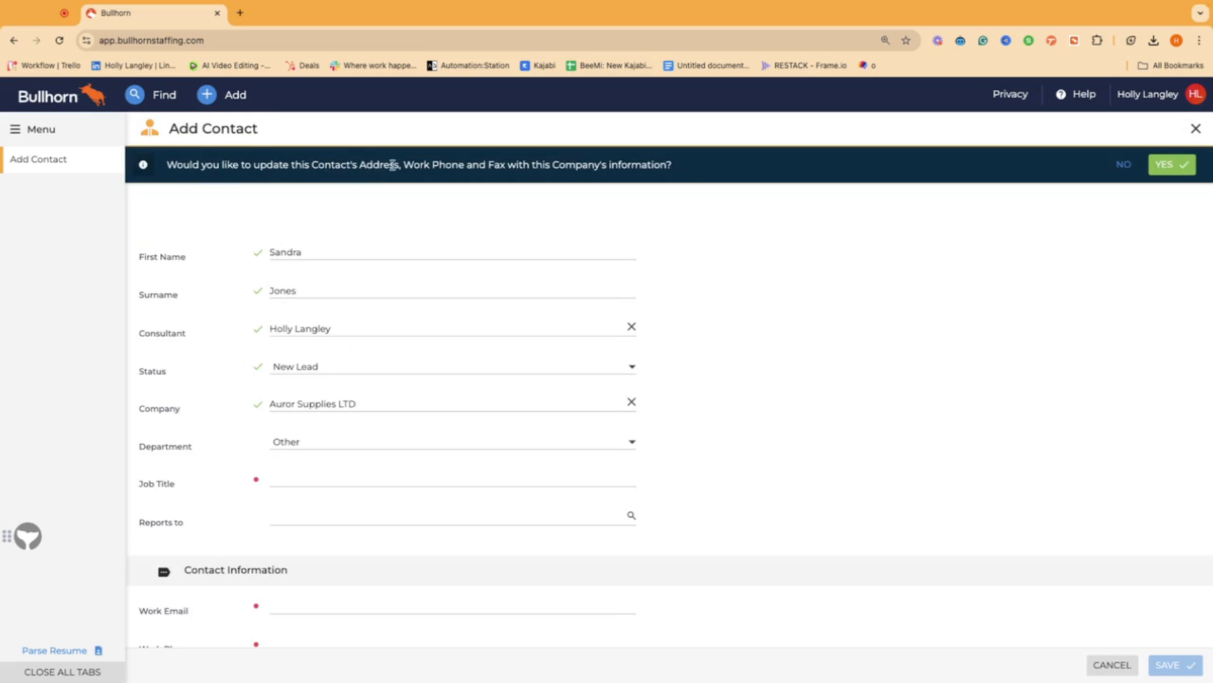
scroll(670, 381, "down", 2)
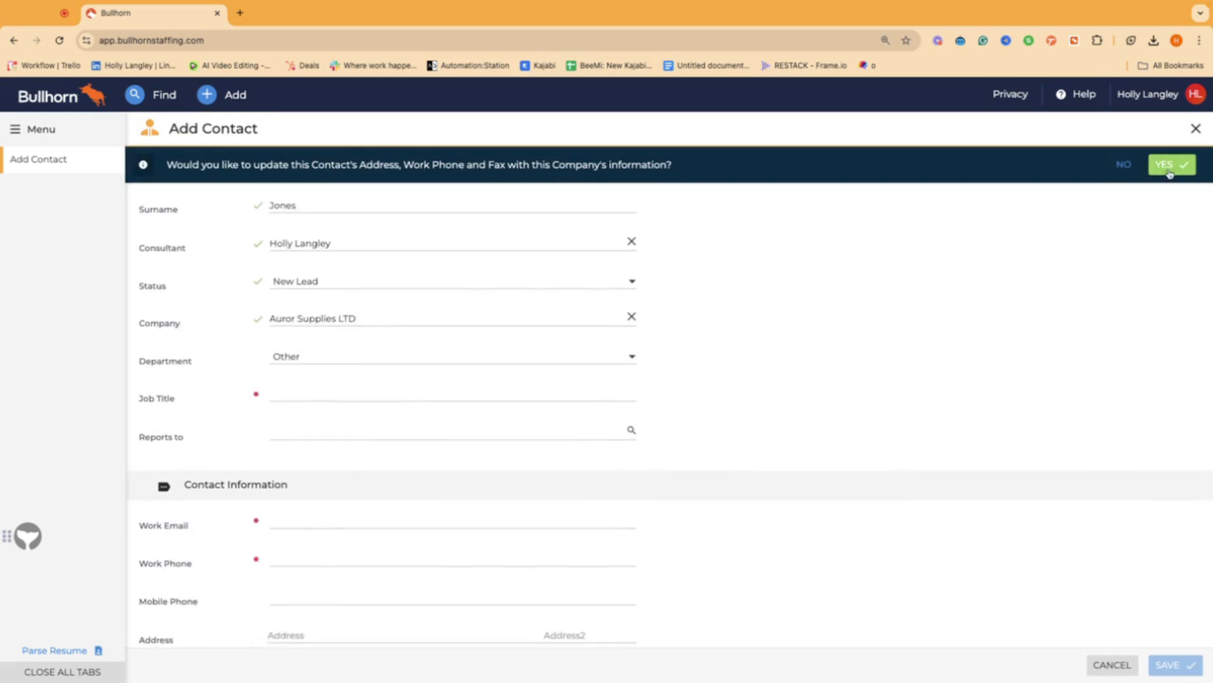
left_click(1170, 166)
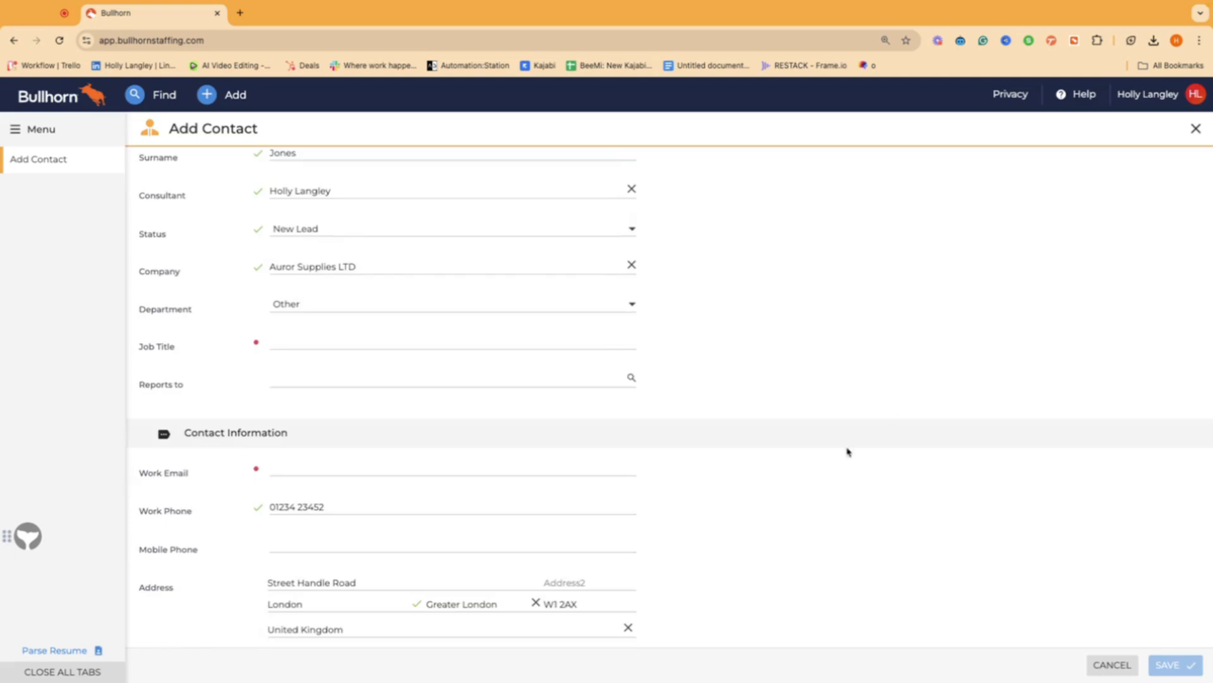
scroll(417, 536, "down", 2)
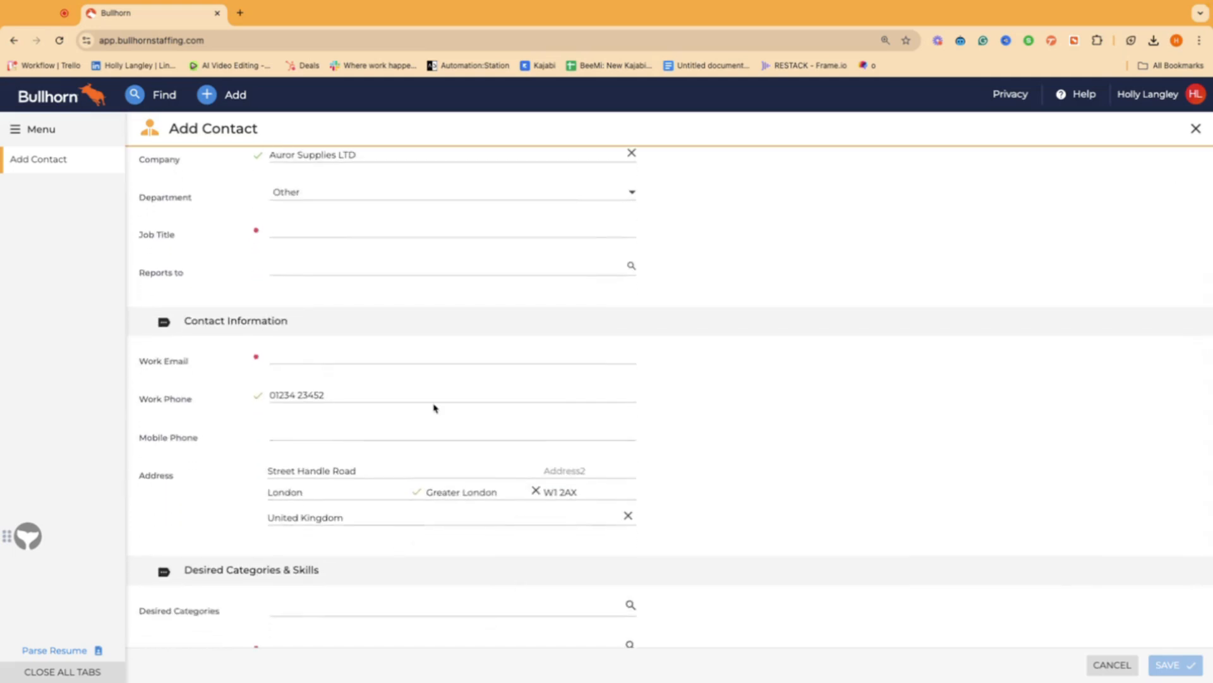
scroll(405, 395, "up", 3)
Step: Set the Job Title to Head Of Supplies, leaving the Reports To field empty
left_click(302, 392)
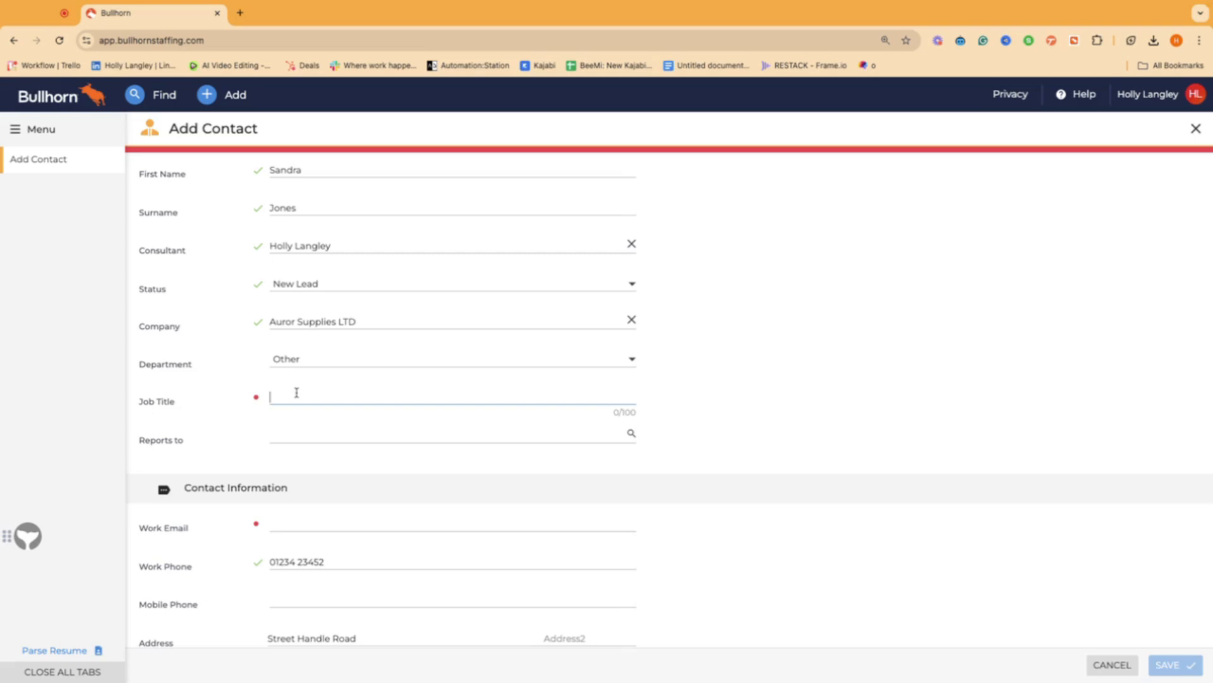
type("Head Of Supplies")
left_click(291, 439)
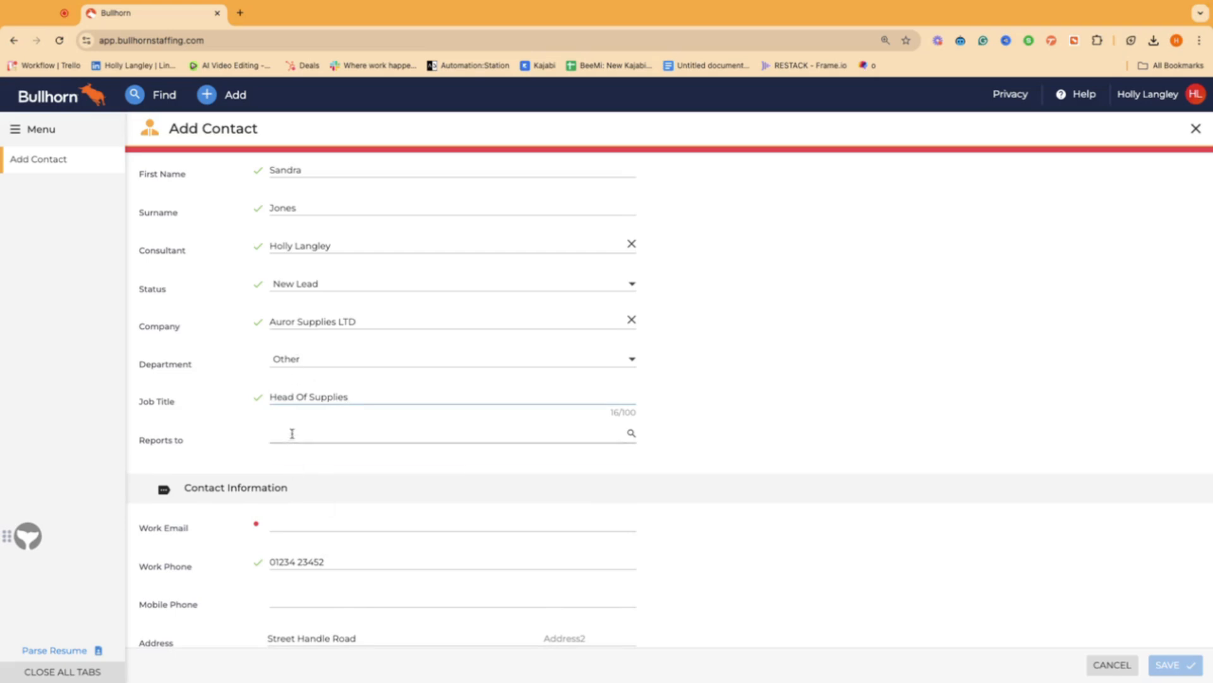
left_click(292, 434)
type("hrh")
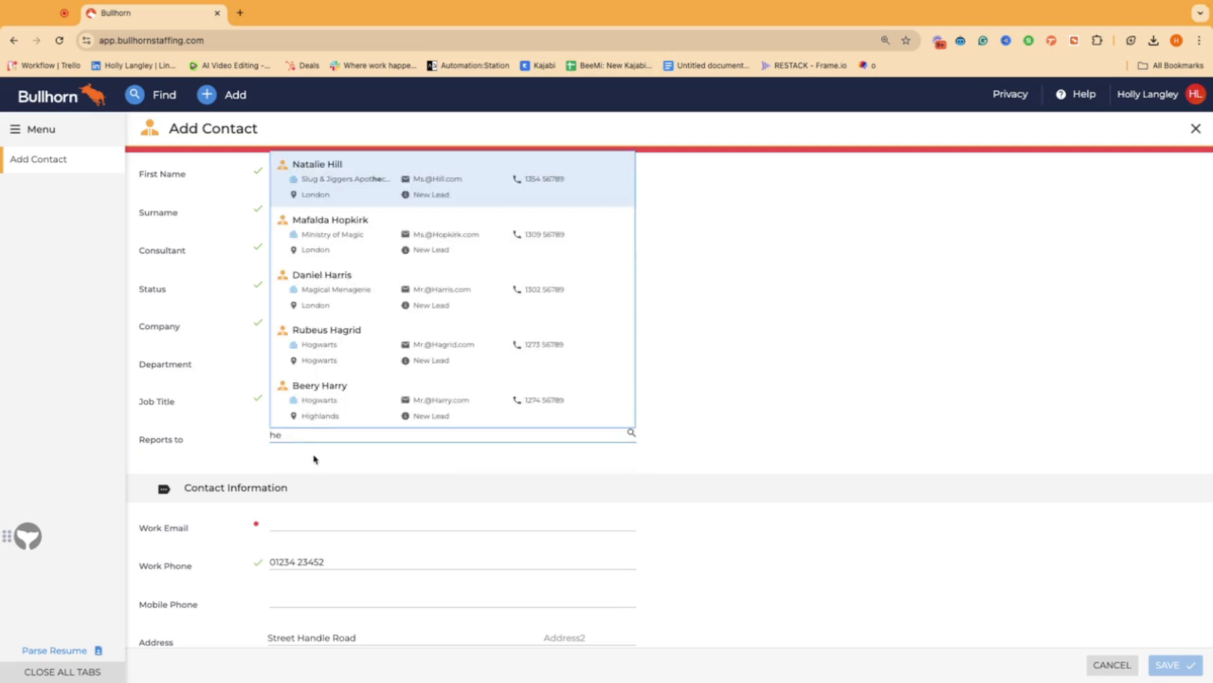
key("BackSpace")
key("BackSpace")
Step: Enter the contact's work e-mail address and mobile phone number
scroll(206, 490, "down", 3)
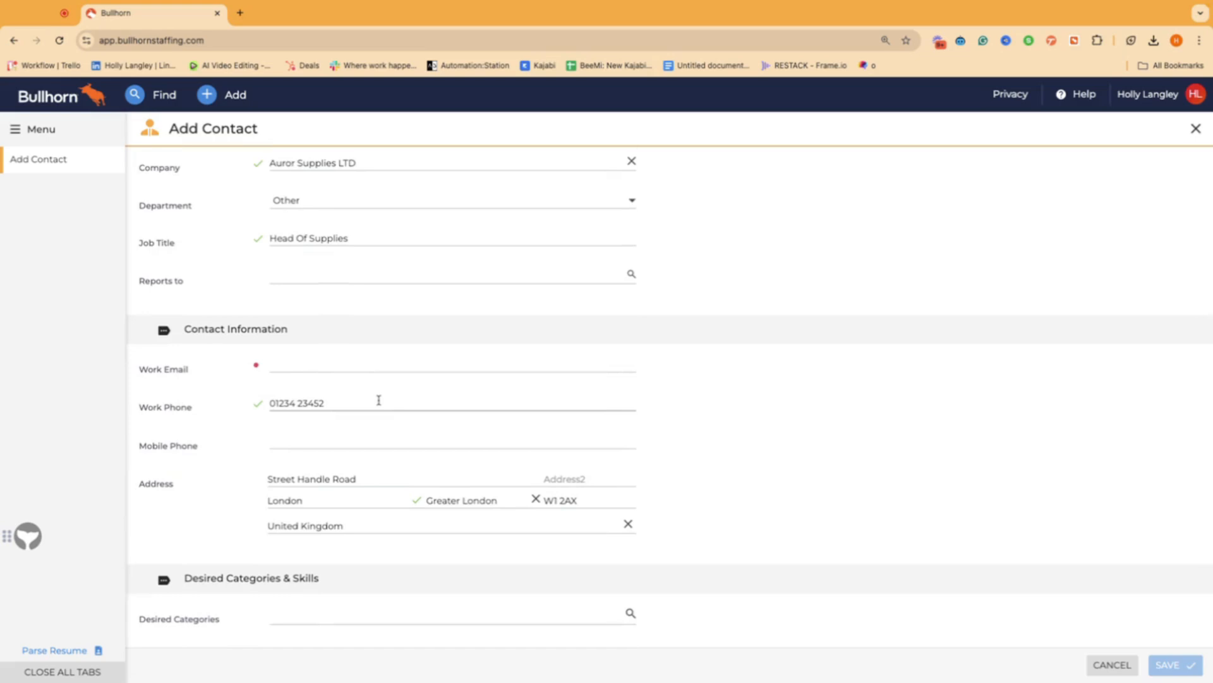
left_click(315, 364)
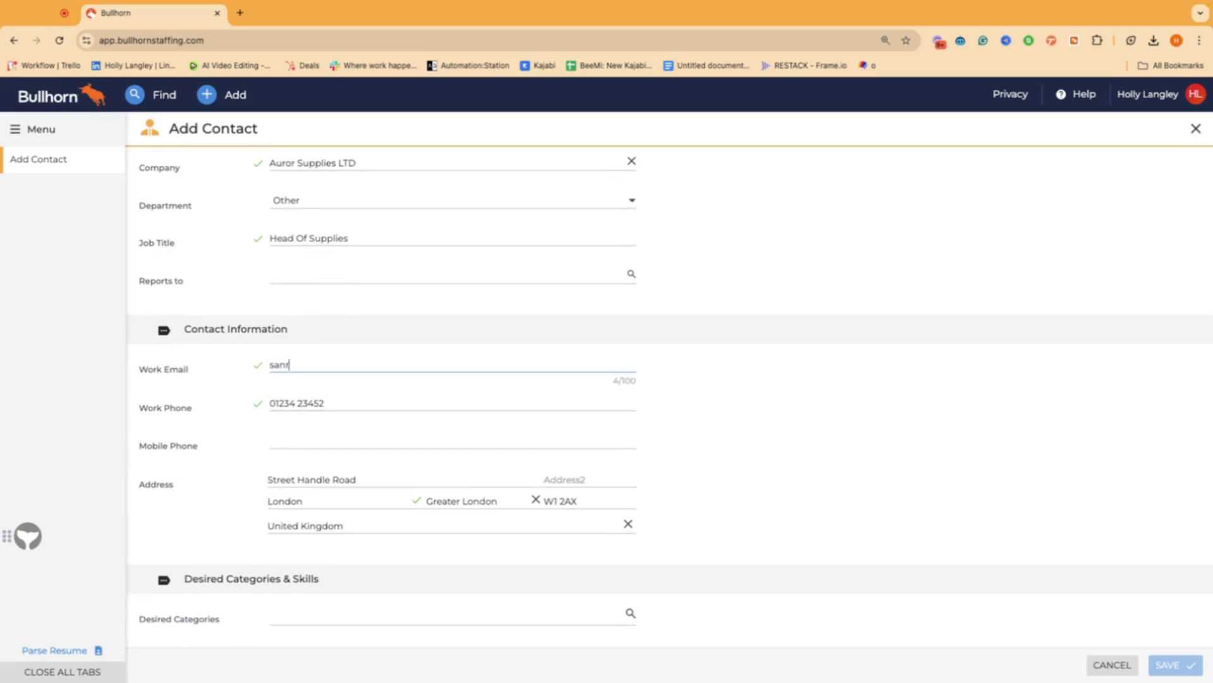
left_click(302, 438)
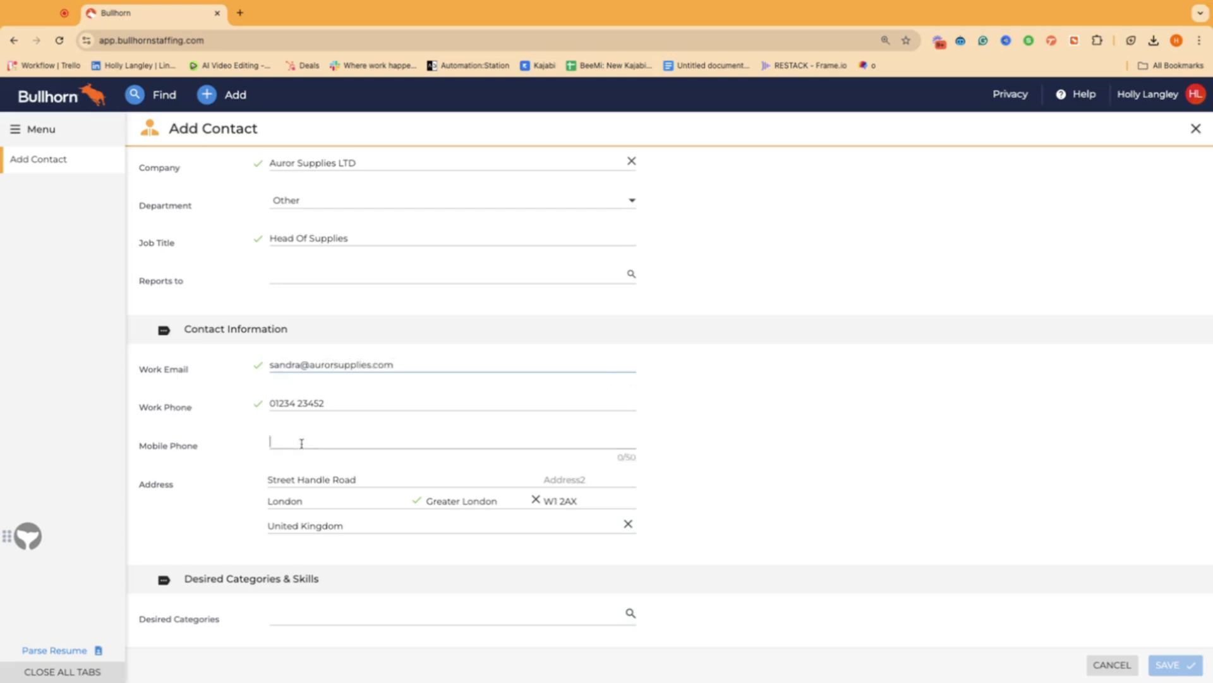
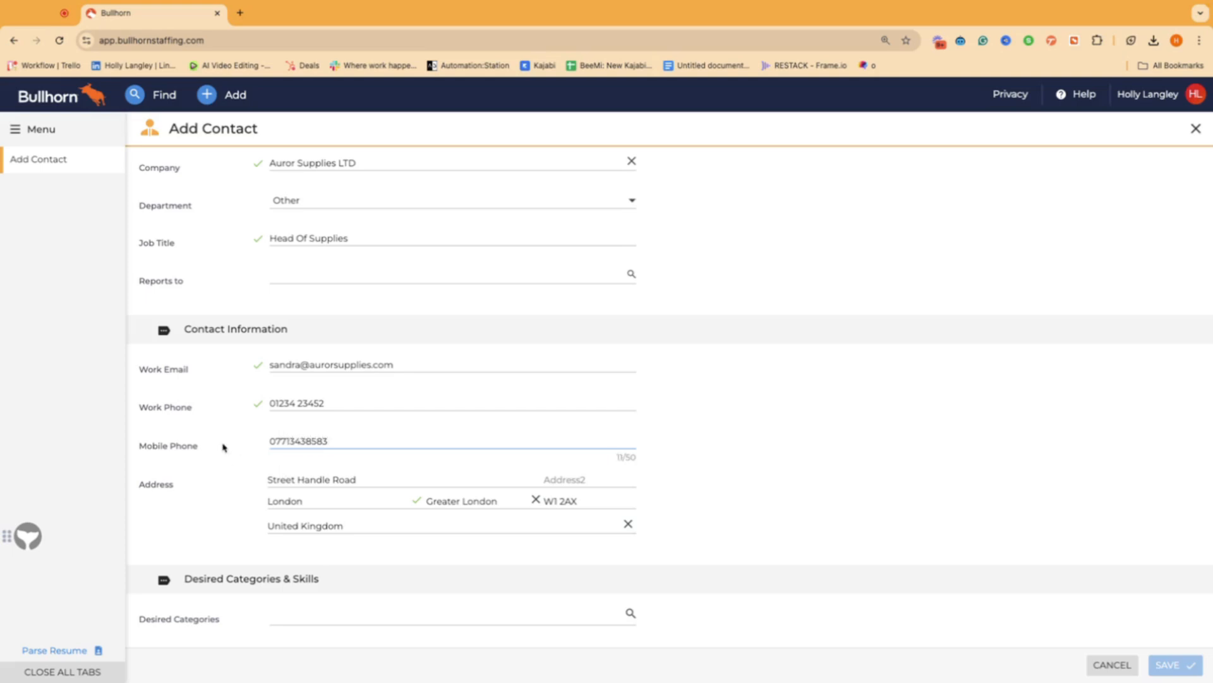
scroll(256, 477, "down", 1)
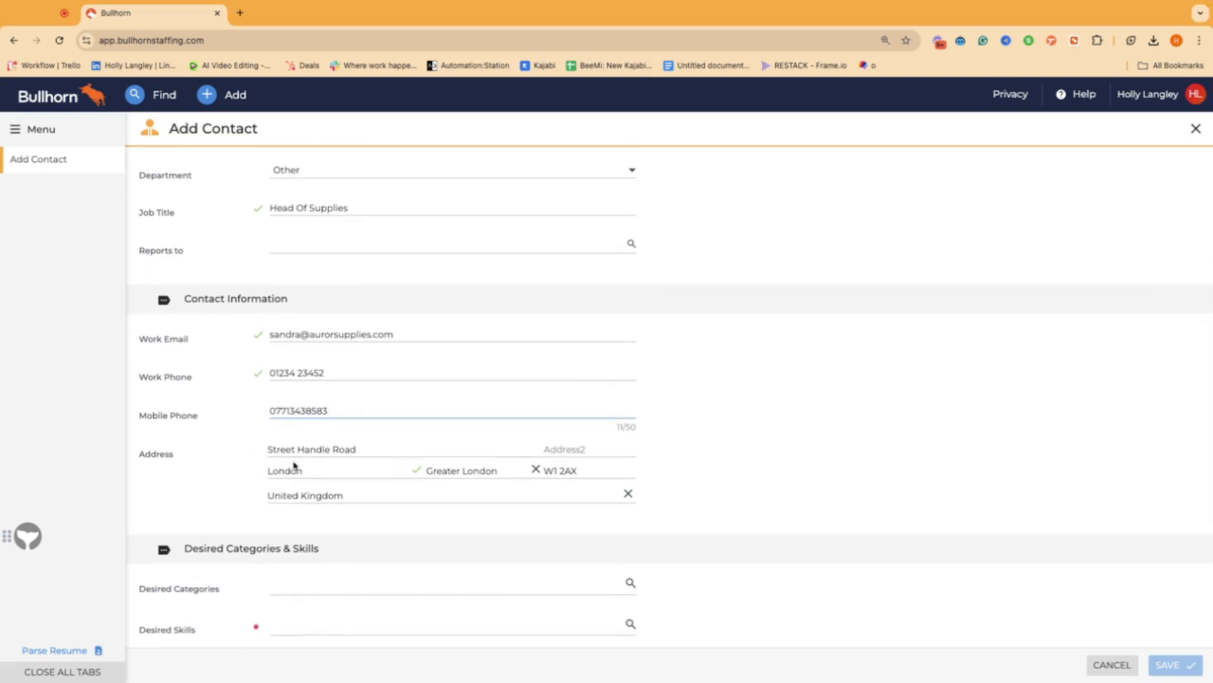
scroll(293, 466, "down", 3)
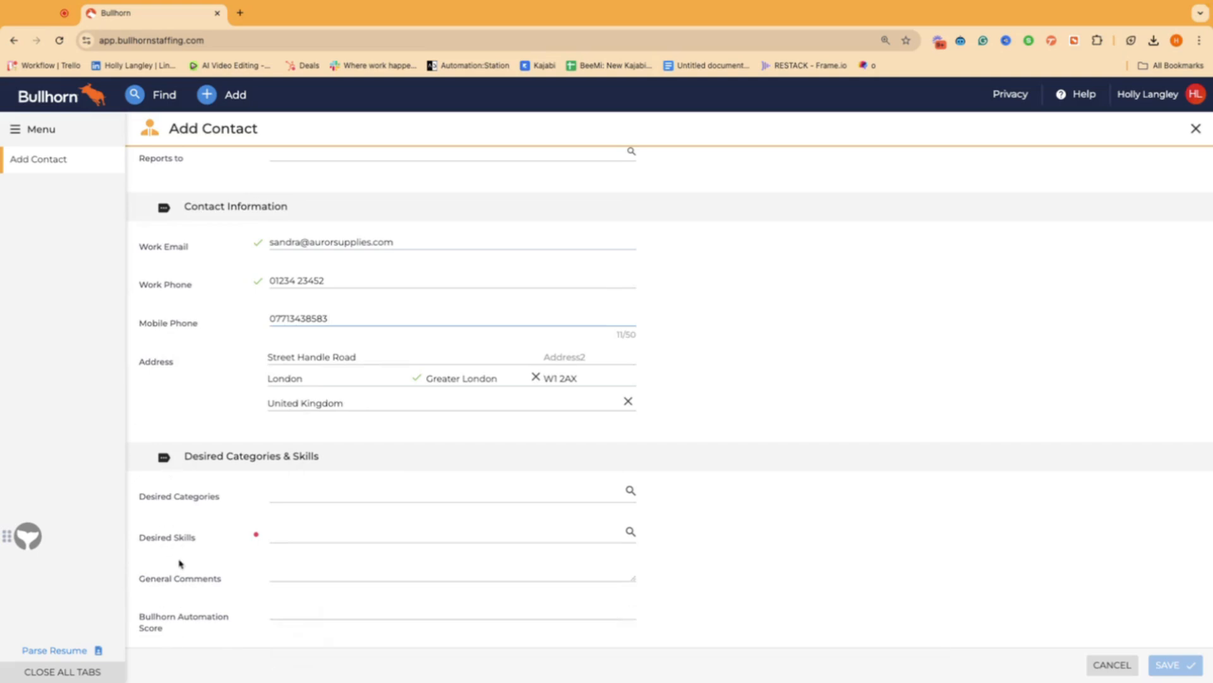
Step: Add Wizard as the contact's desired category
left_click(309, 491)
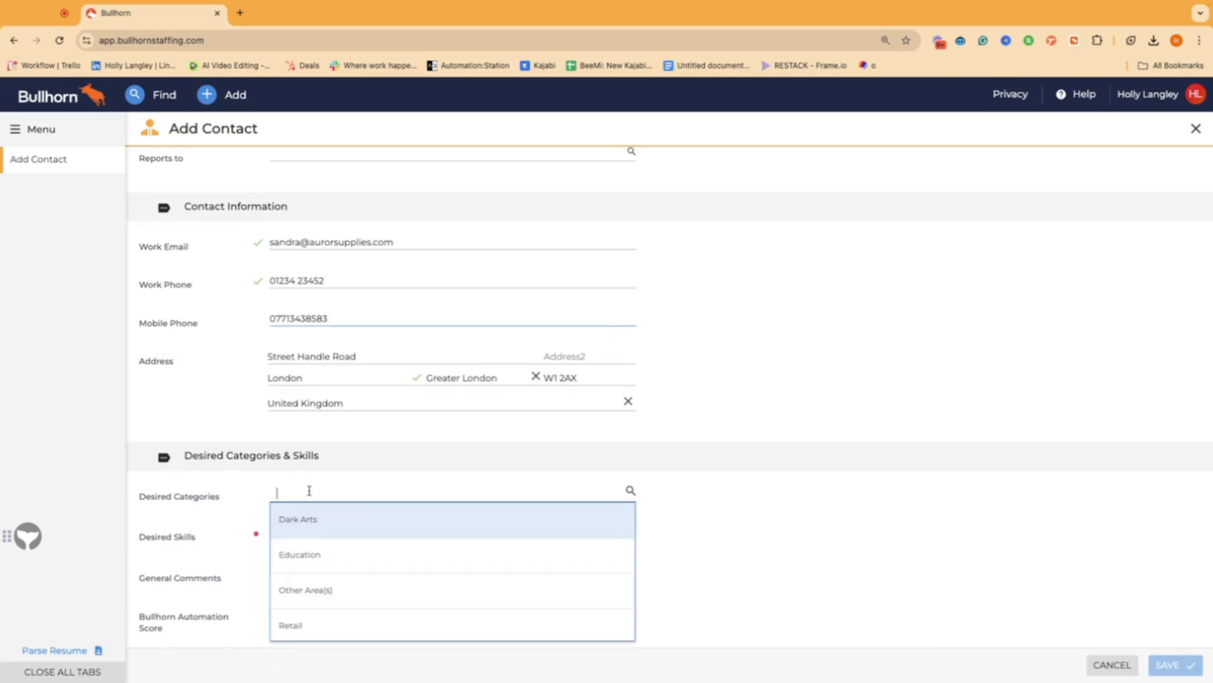
scroll(306, 613, "down", 1)
scroll(305, 613, "up", 1)
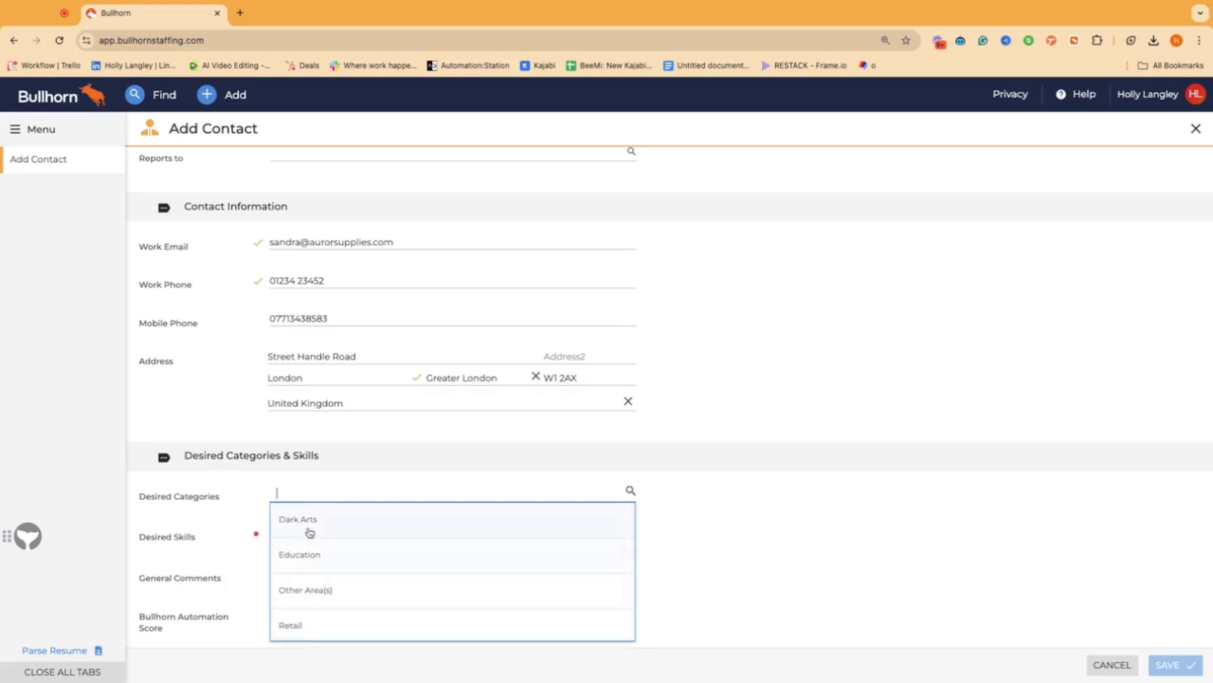
scroll(320, 354, "up", 3)
scroll(320, 360, "down", 3)
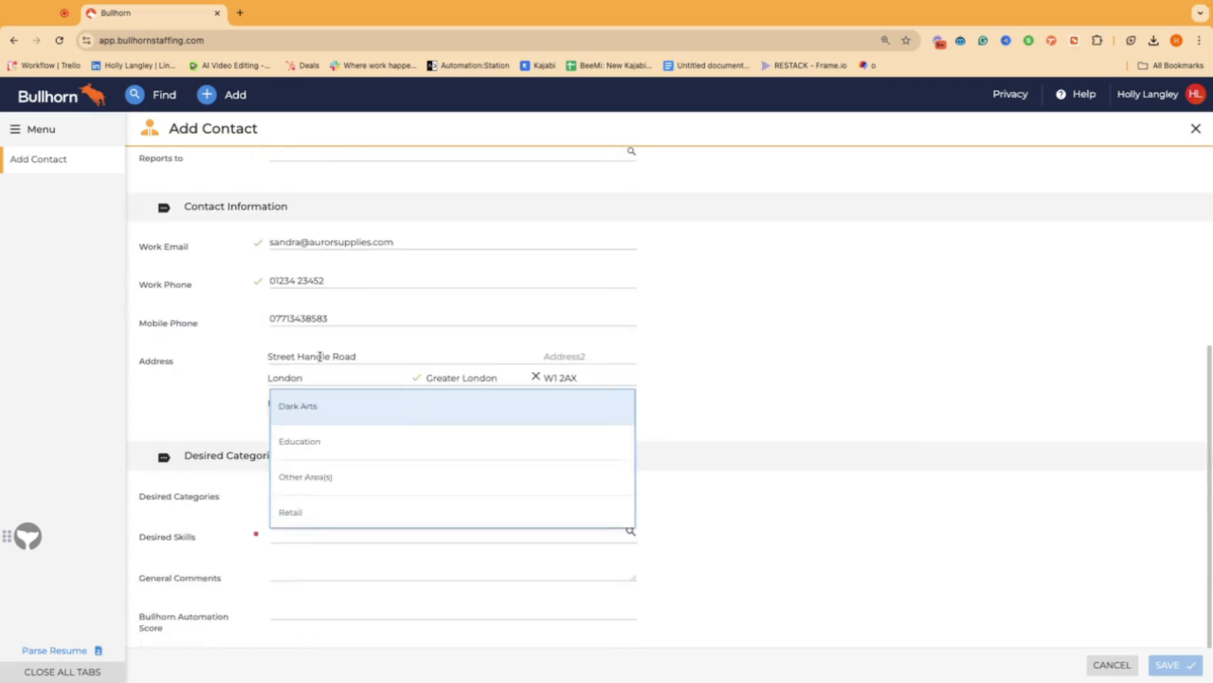
scroll(307, 600, "down", 1)
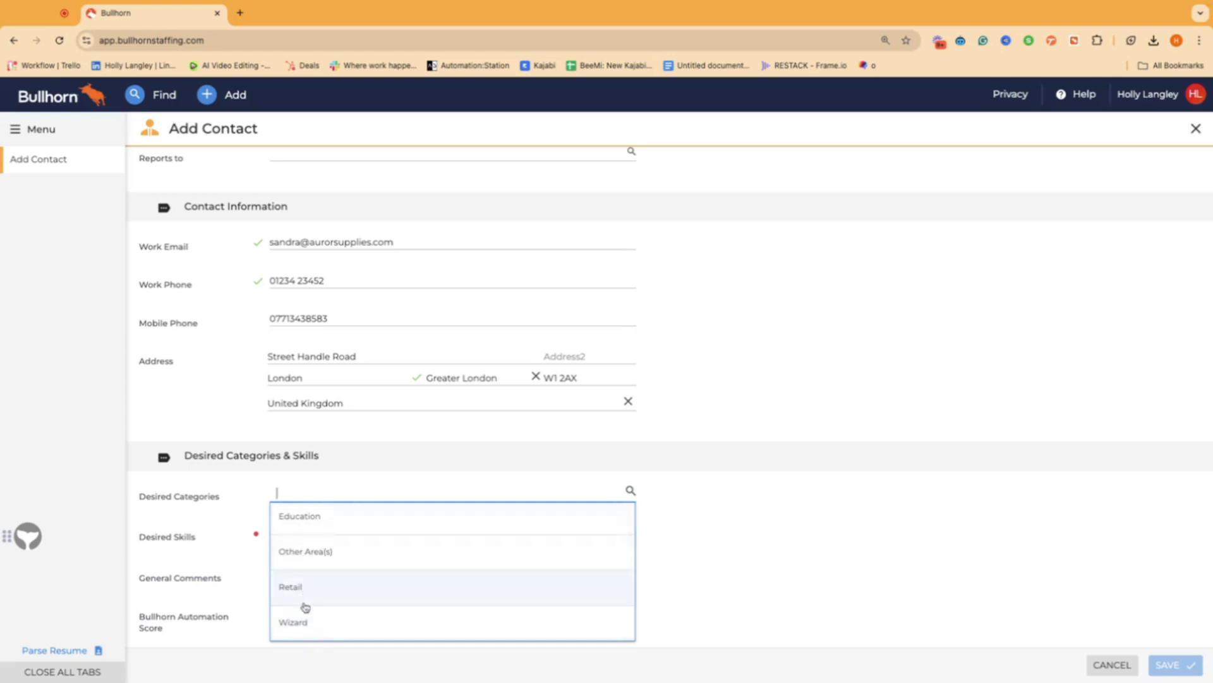
left_click(302, 628)
left_click(210, 575)
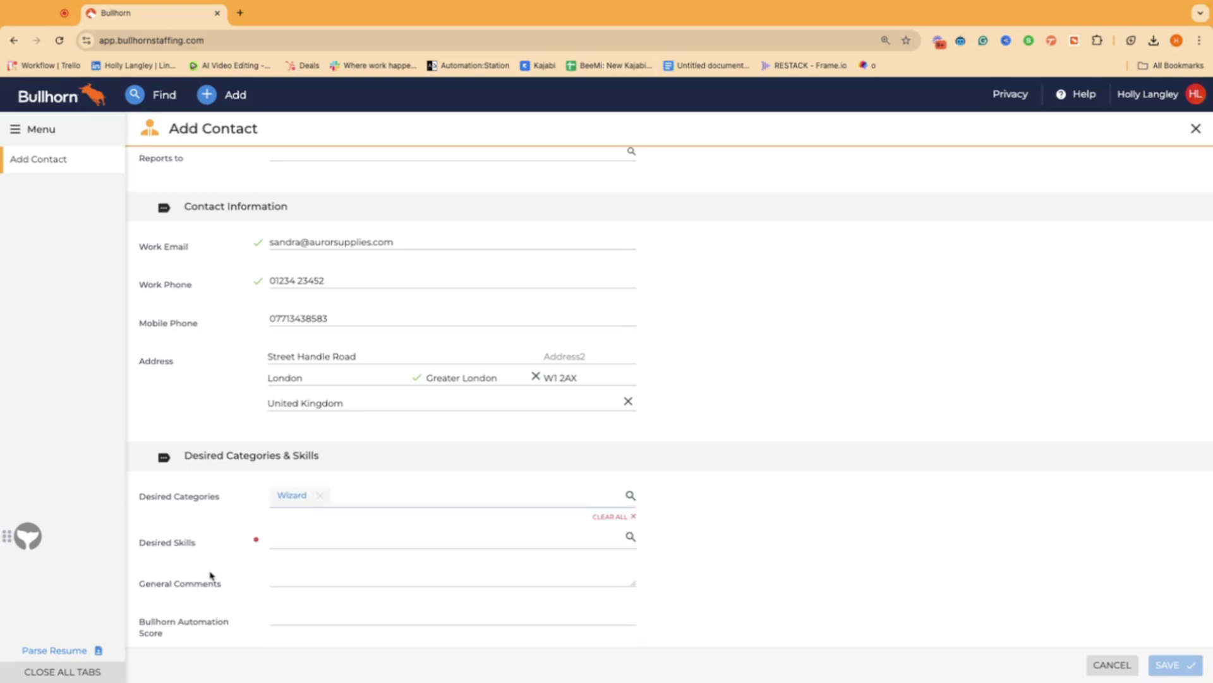
Step: Add Spells, Duelling and Quidditch as desired skills
left_click(291, 536)
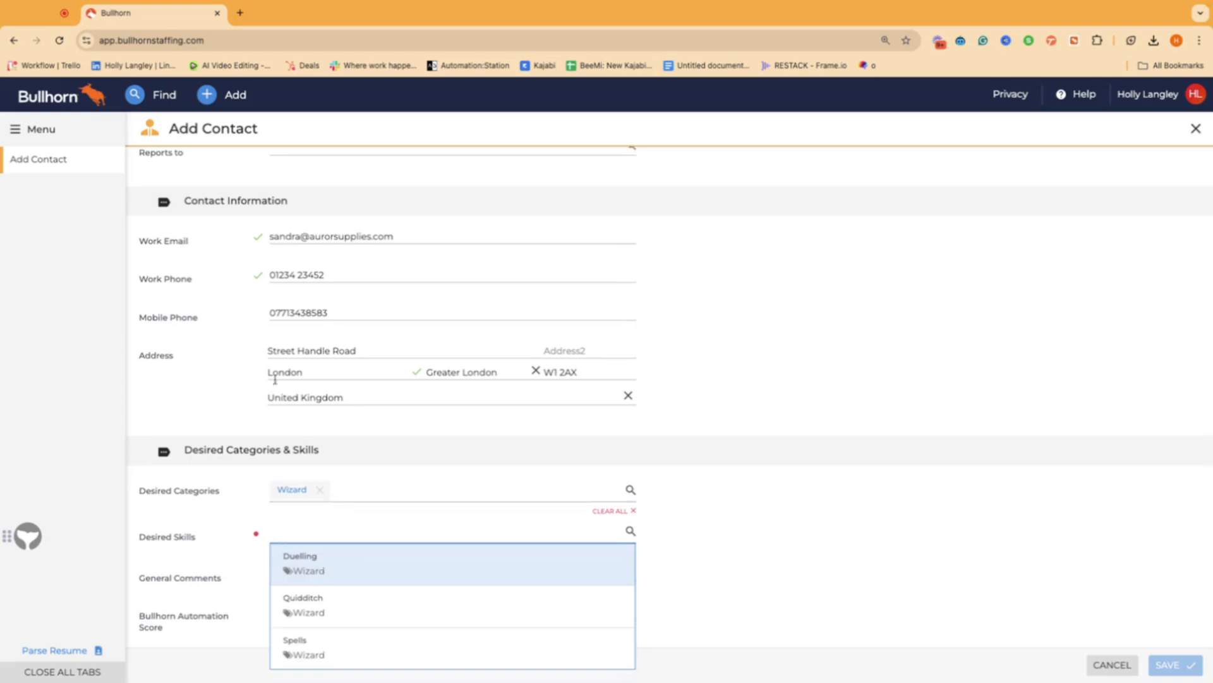
left_click(338, 651)
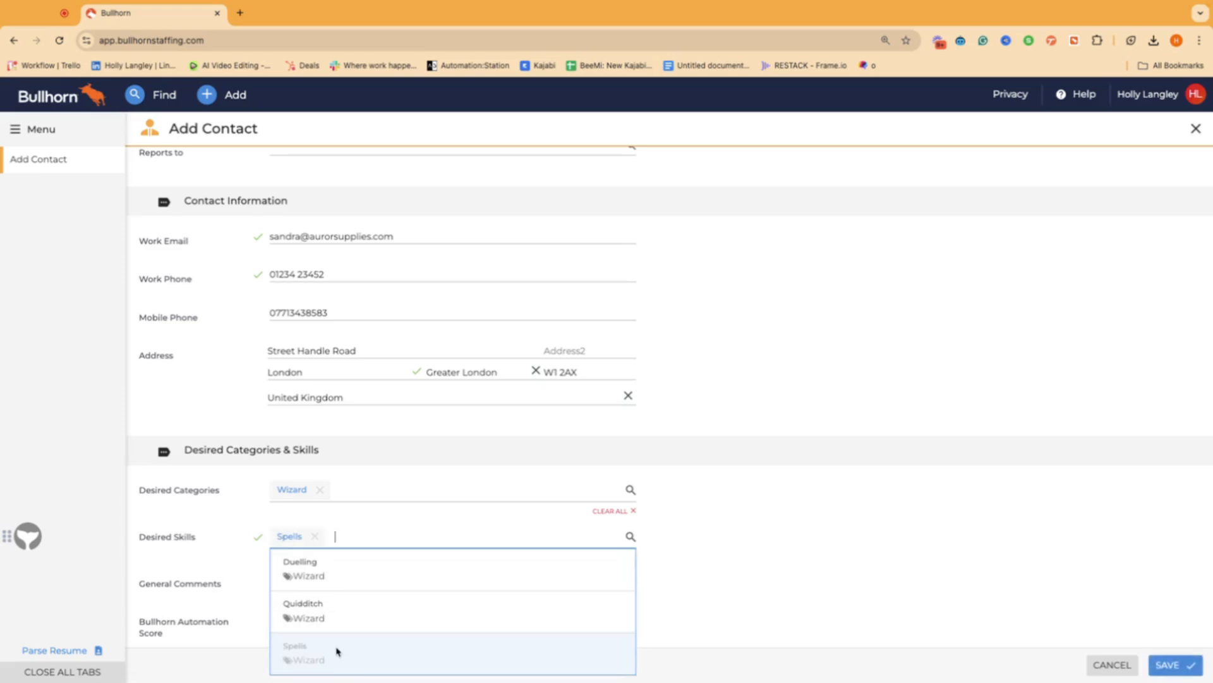
left_click(339, 578)
left_click(339, 616)
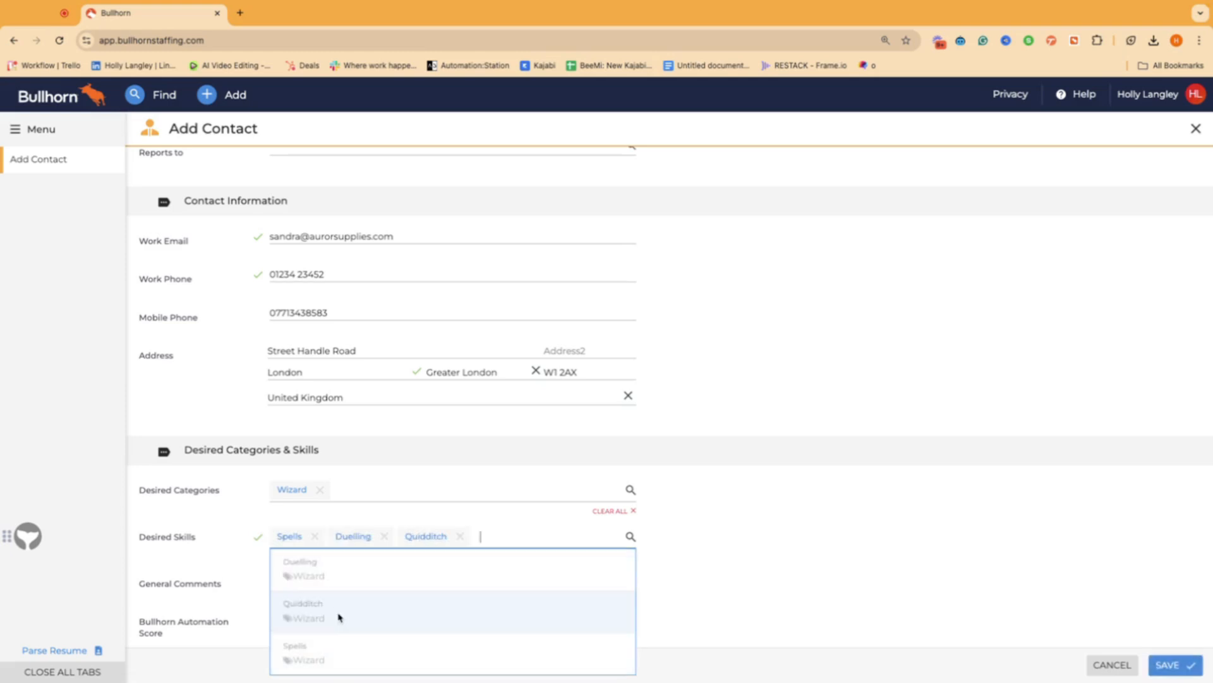
left_click(218, 579)
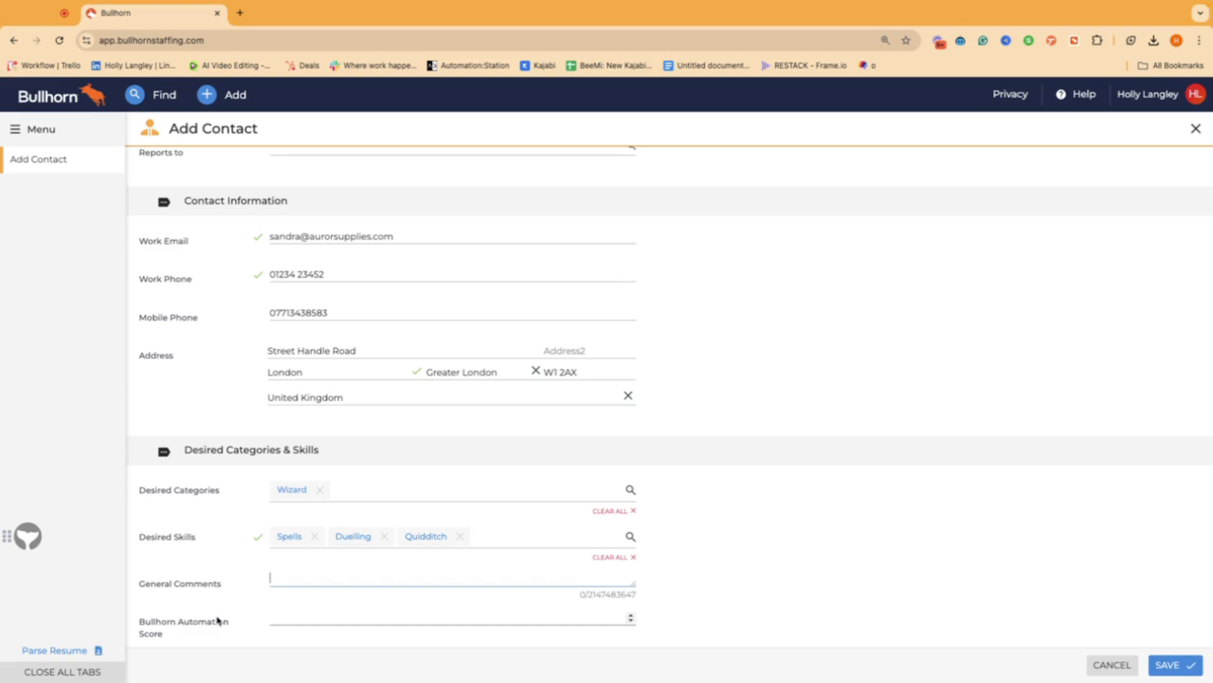
Step: Write 'Manages ALL internal hiring.' in General Comments
type("Manages ALL internal hiring")
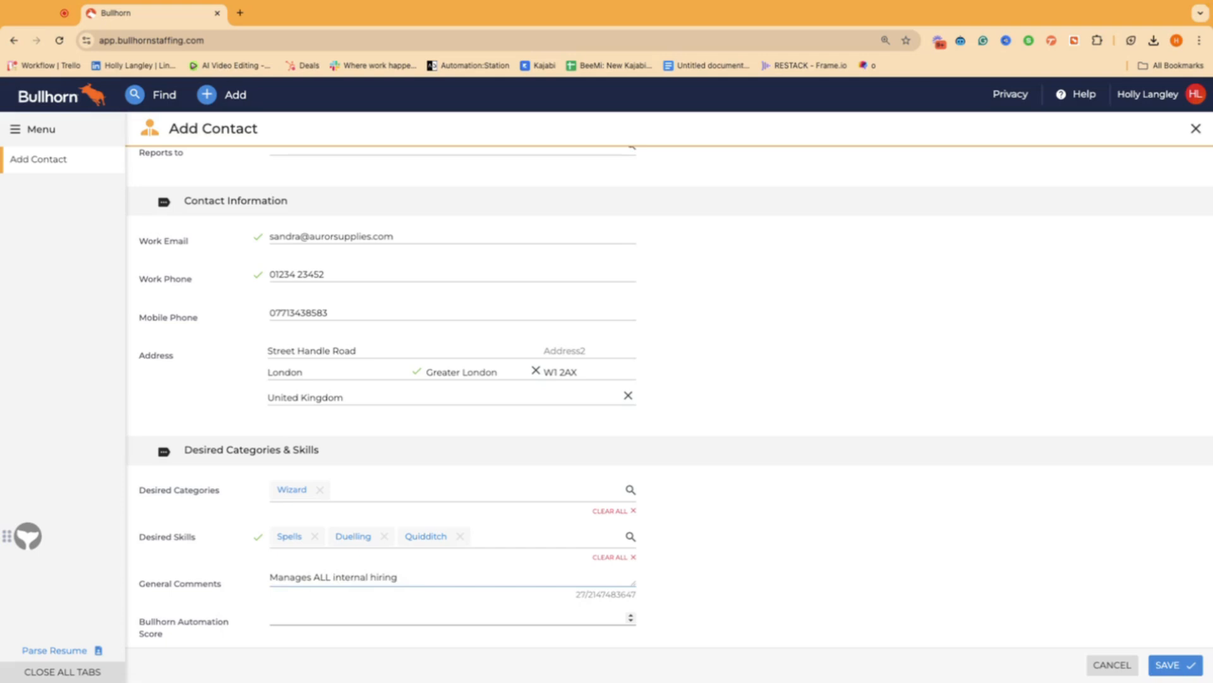
type(".")
Step: Add a second comment line: 'Doesn't answer landline, best to call mobile'
key("Return")
type("Doesn'")
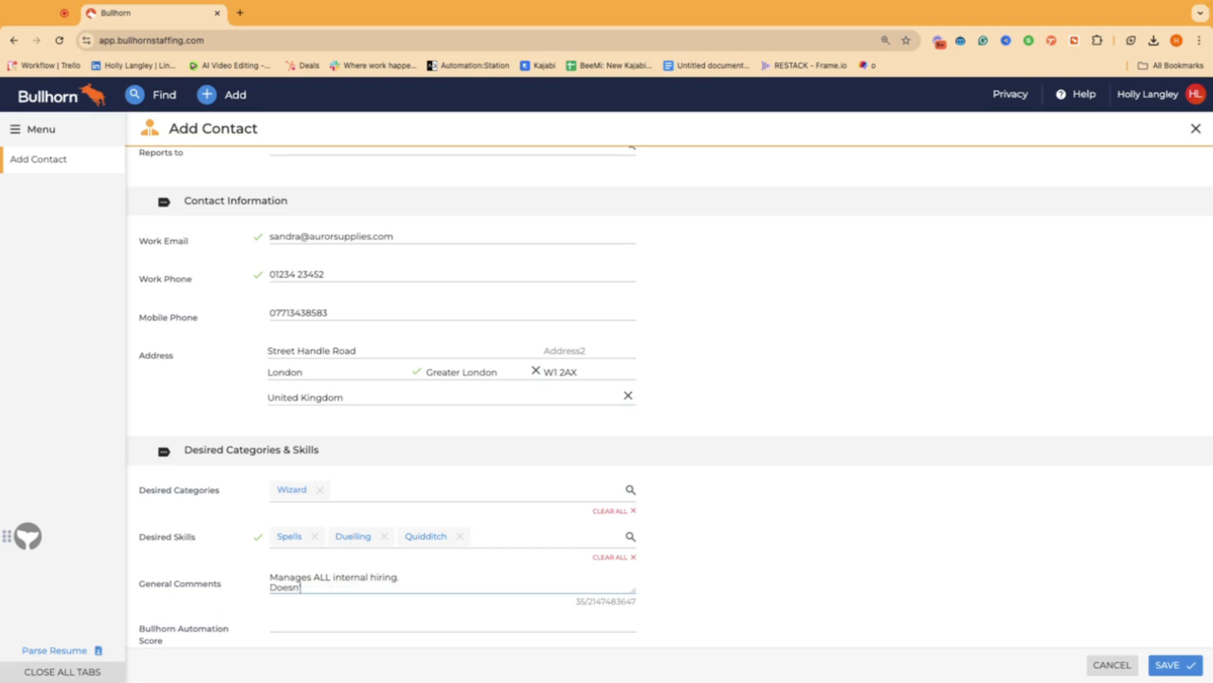
type("t answer landline, best to call mpb")
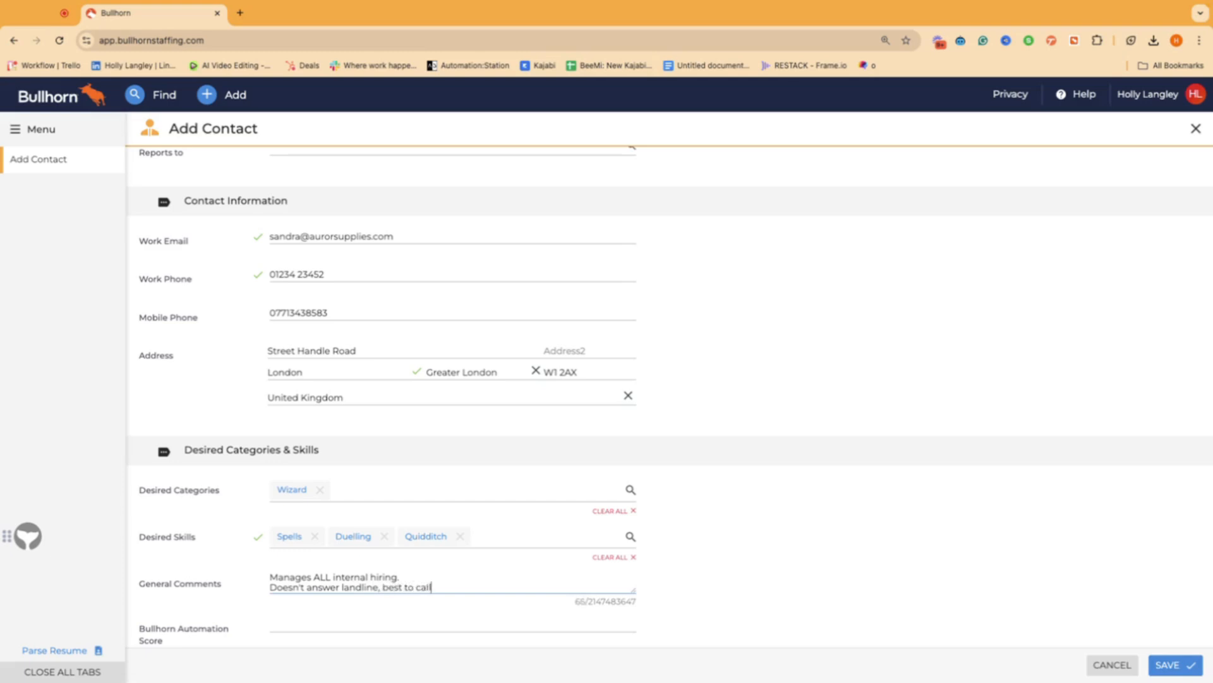
key("BackSpace")
key("BackSpace")
type("obile")
scroll(203, 591, "down", 1)
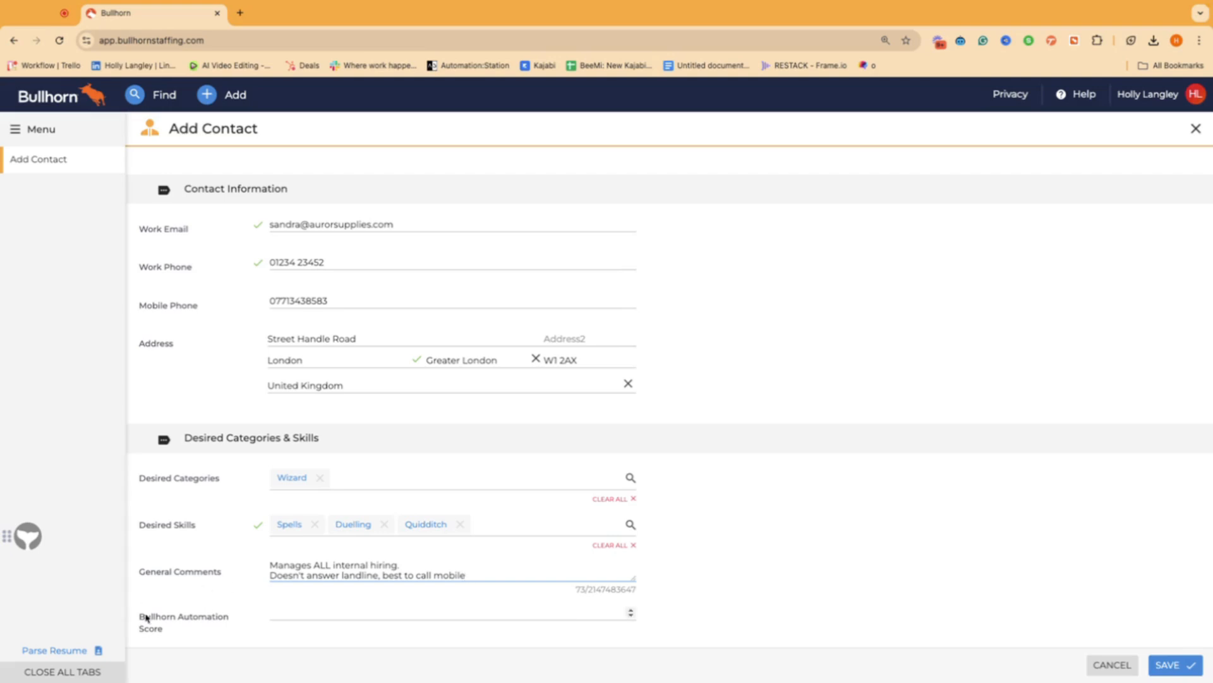
left_click_drag(140, 616, 225, 631)
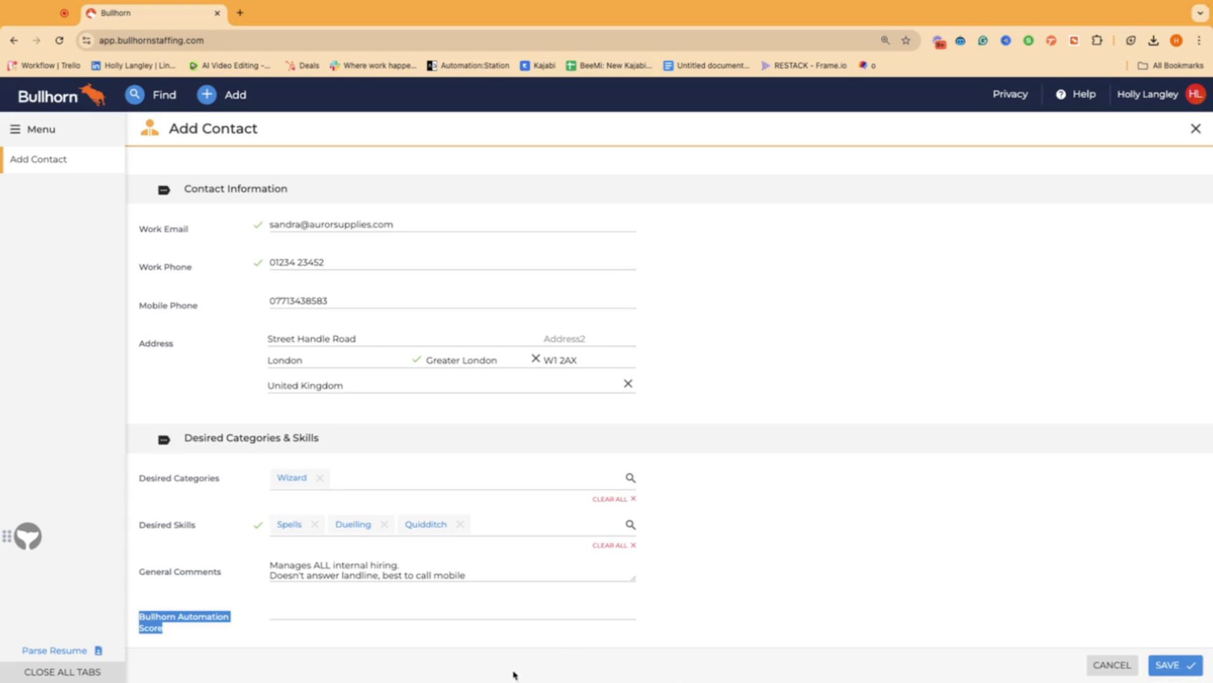
Step: Clear the stray text highlight, review the form and save the new contact
left_click(691, 598)
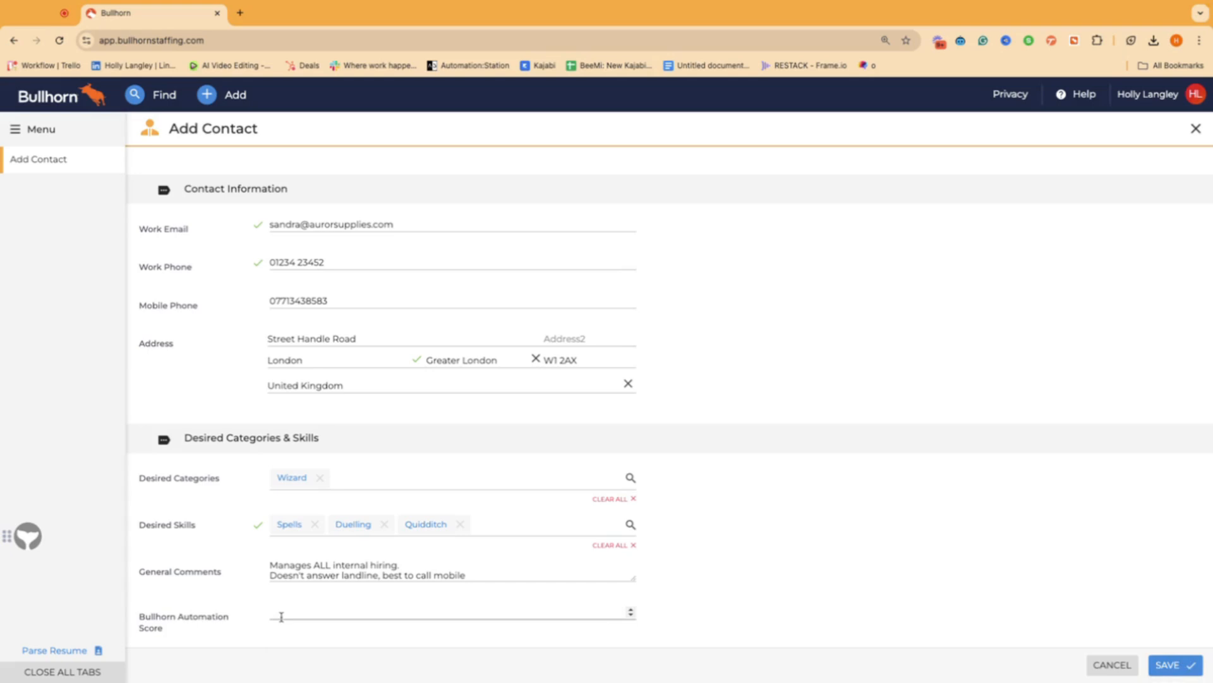
scroll(994, 502, "up", 5)
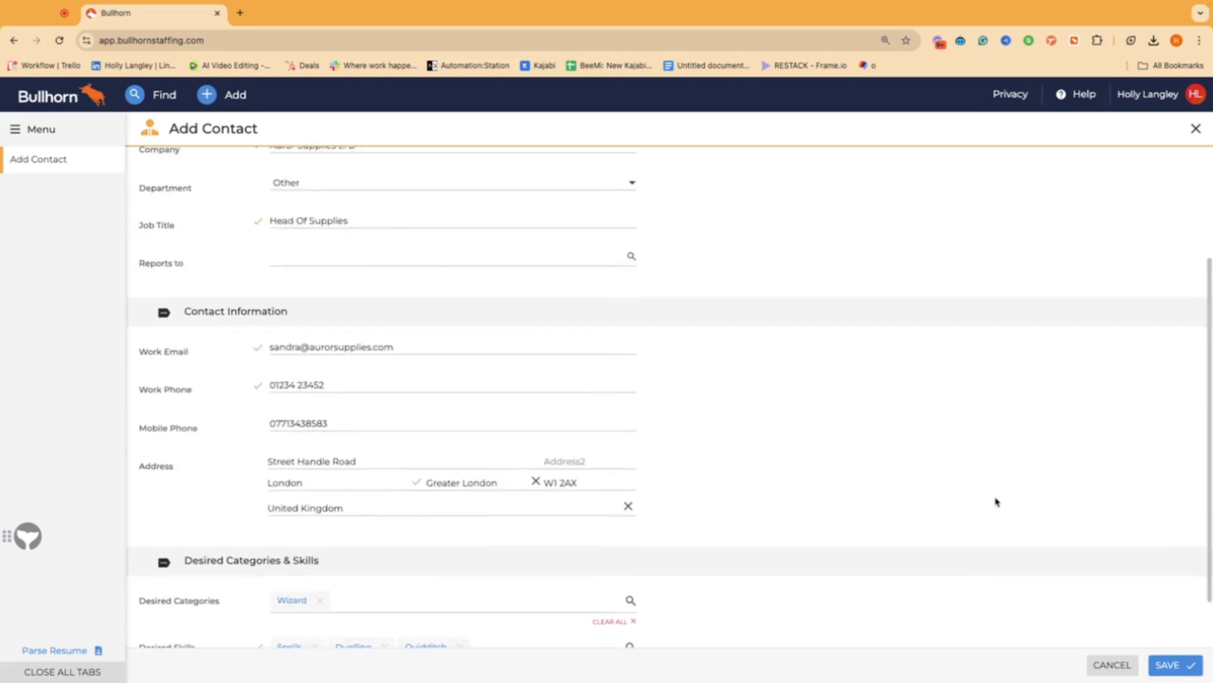
scroll(994, 501, "down", 5)
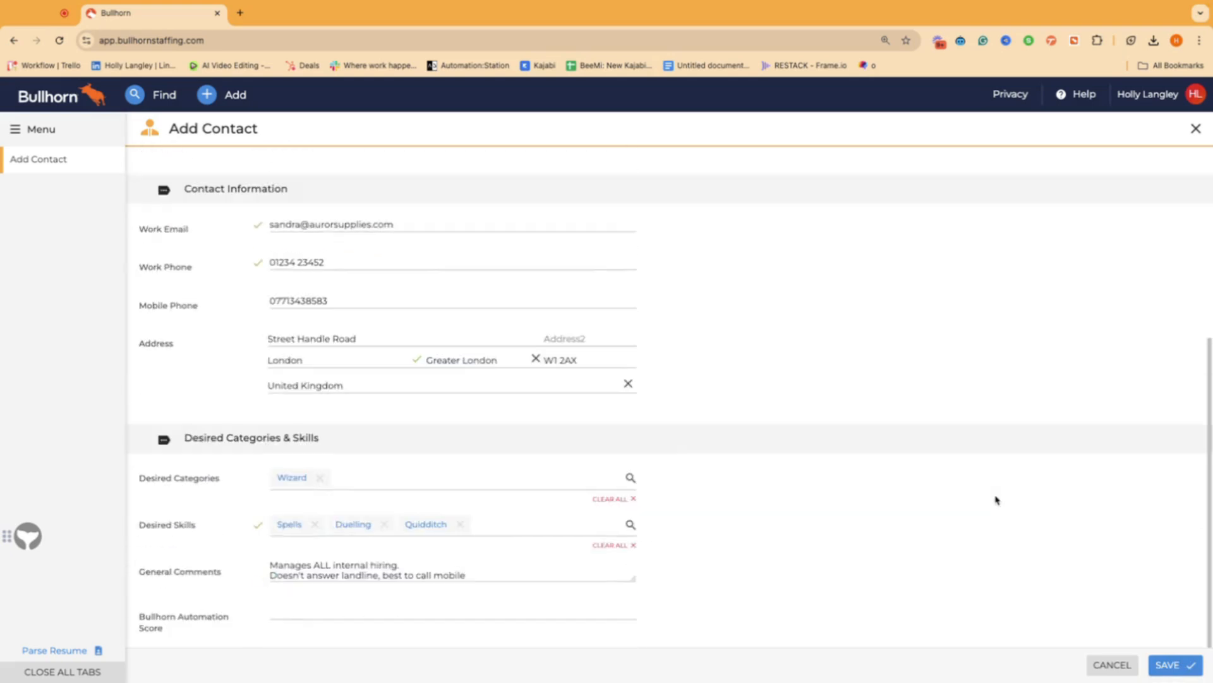
left_click(1162, 667)
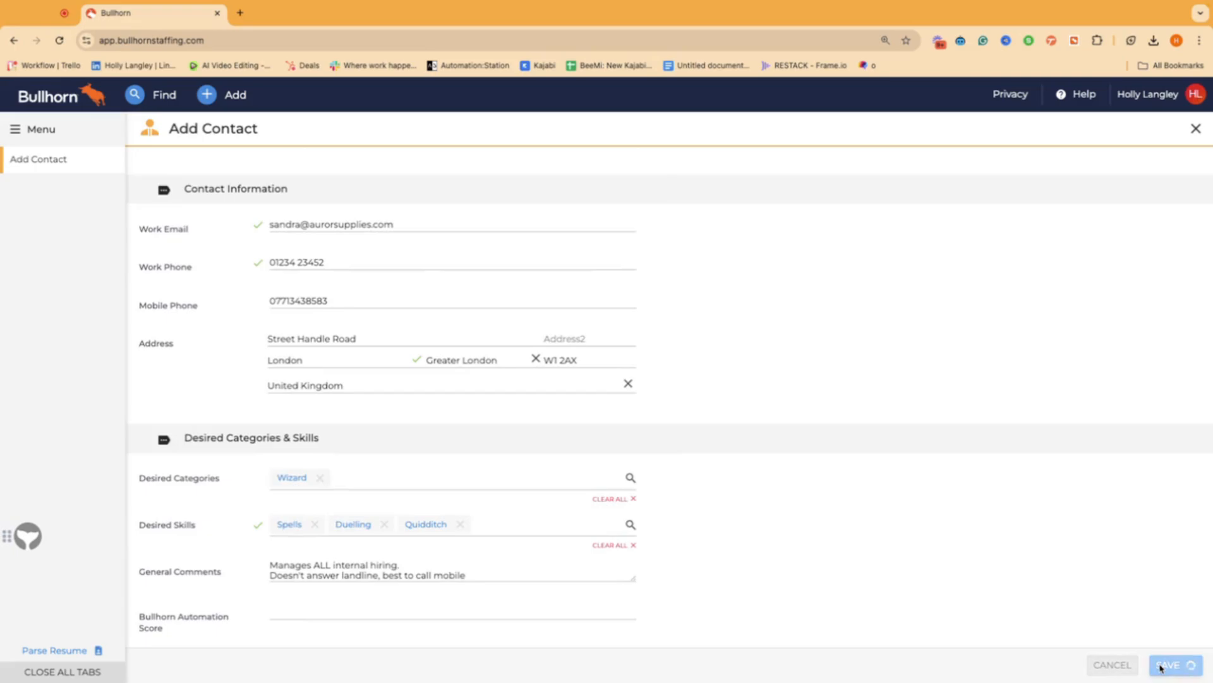